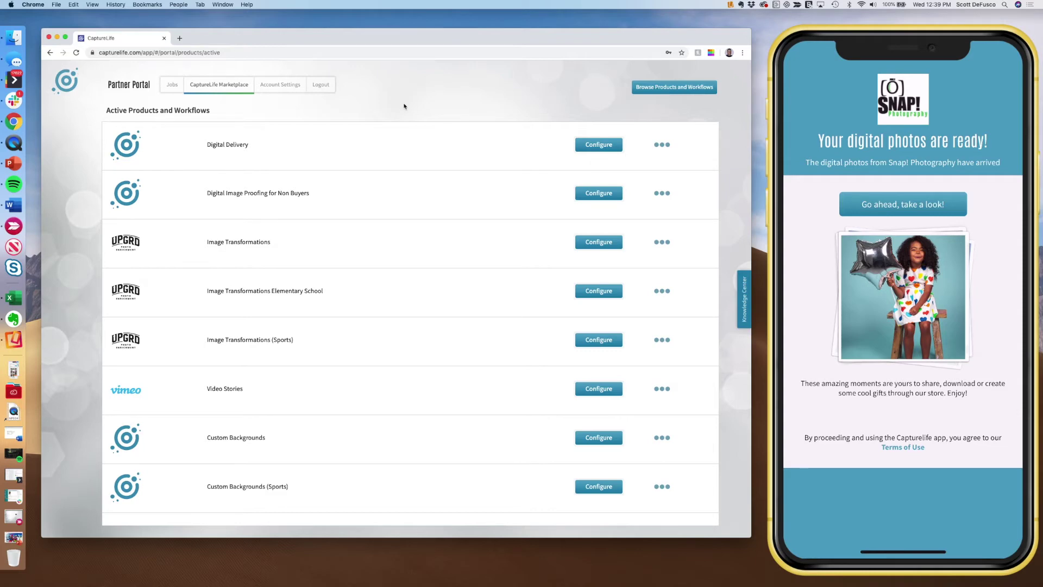
# - Browse the marketplace products, view the details of Image Transformations, and return to the active products list
pyautogui.click(656, 89)
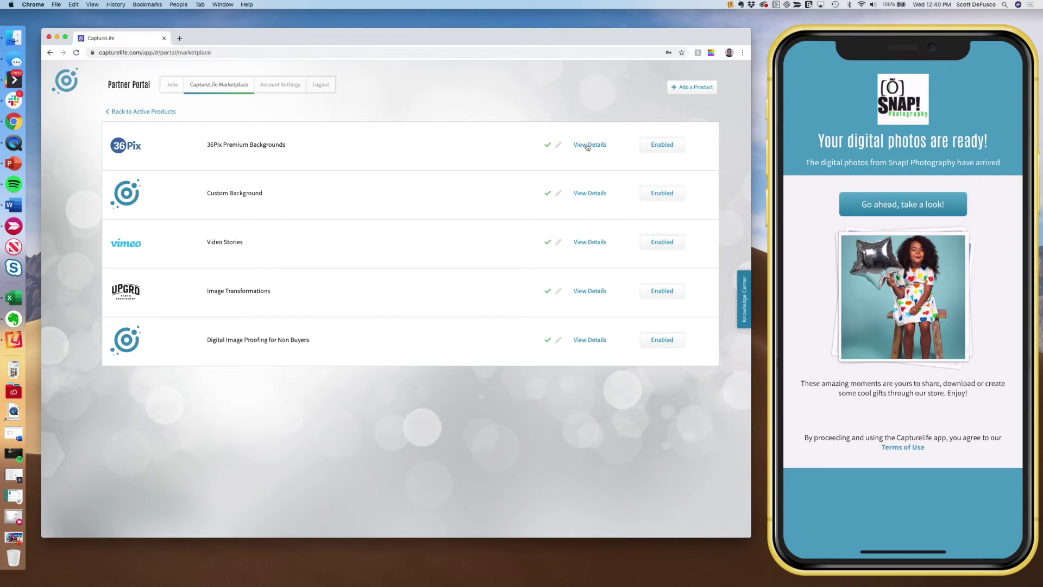
pyautogui.click(587, 292)
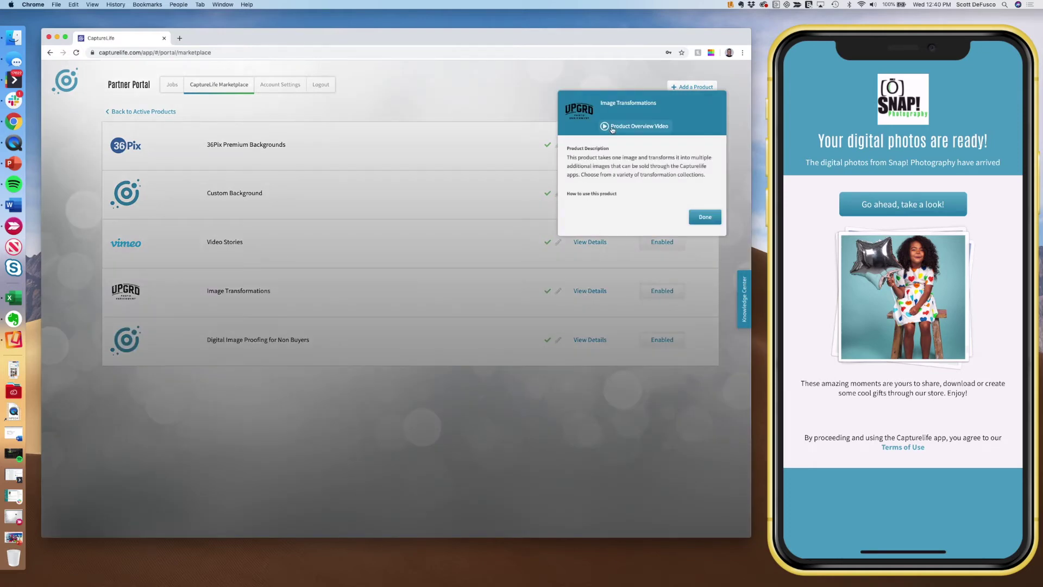
pyautogui.click(516, 103)
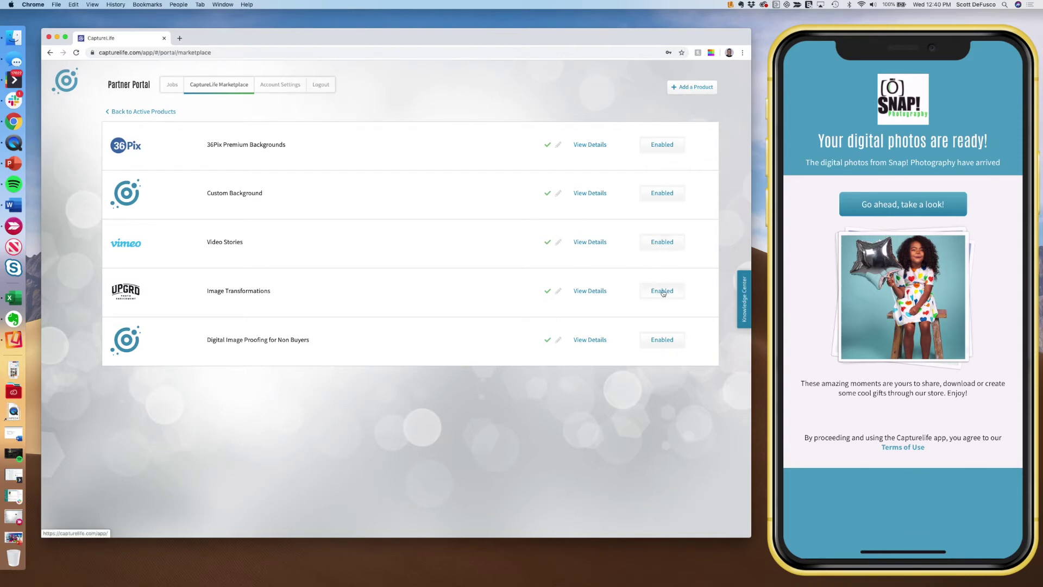
pyautogui.click(154, 112)
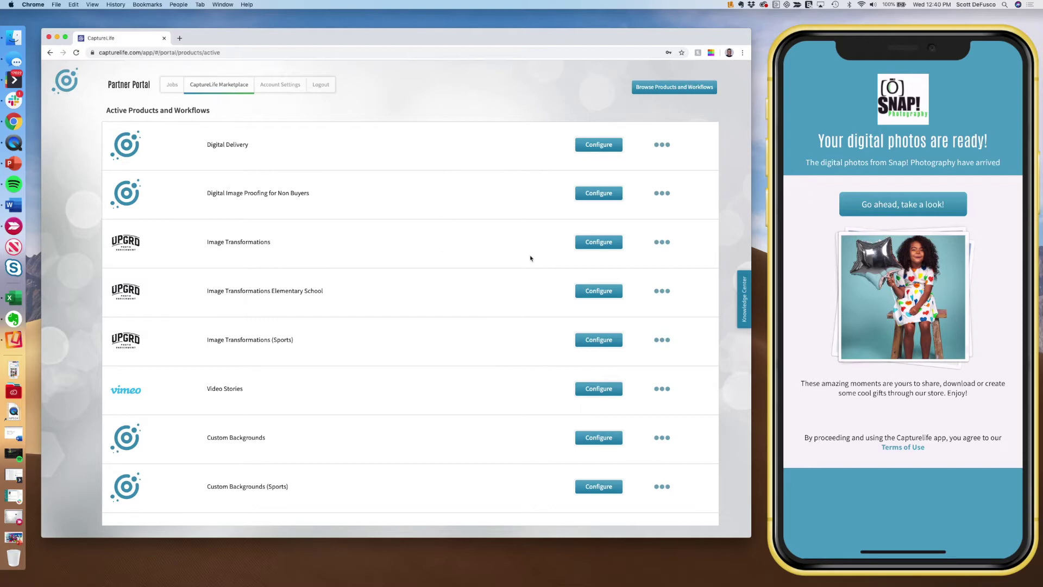
# - Open the Image Transformations product's designs and replace the Kindergarten category filter with the UPGRD Preschool collection
pyautogui.click(599, 243)
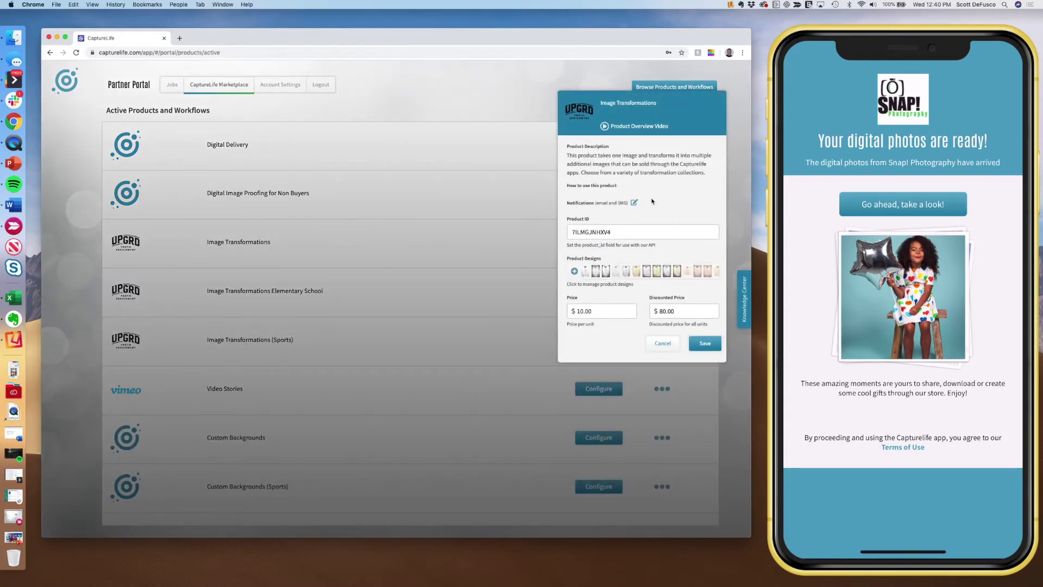
pyautogui.click(610, 275)
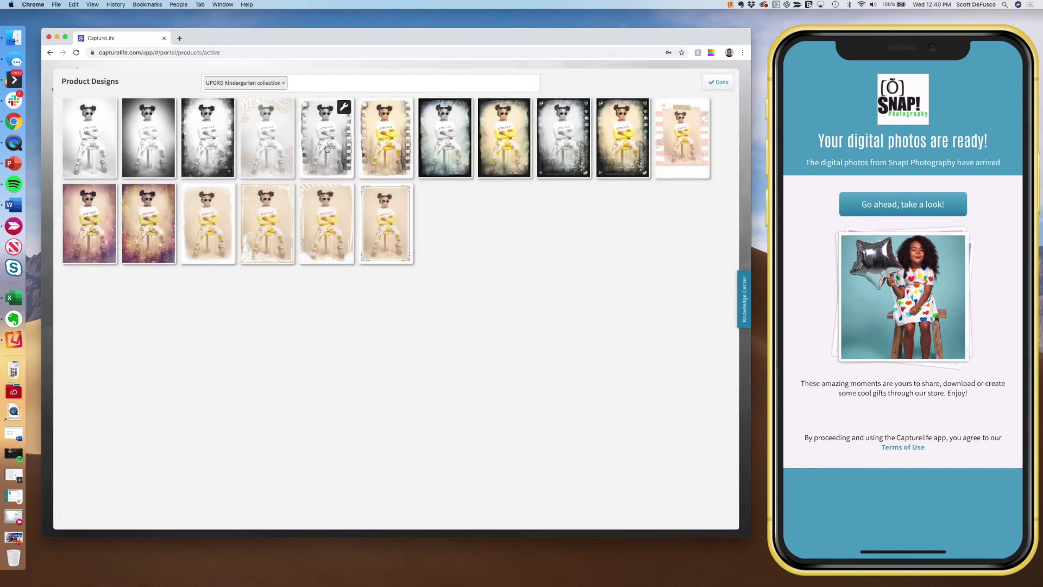
pyautogui.click(284, 85)
pyautogui.scroll(-2, 277, 134)
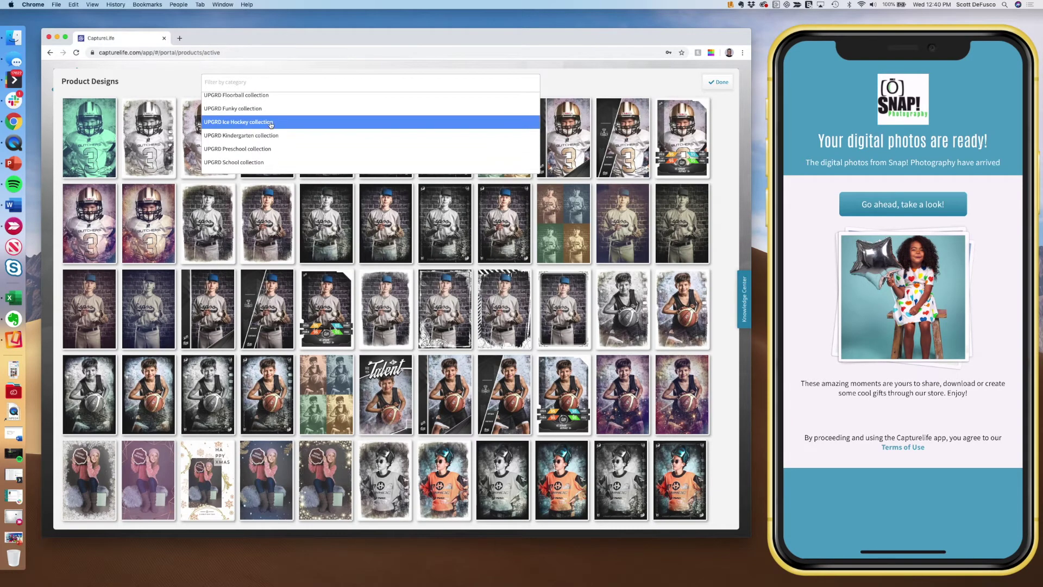
pyautogui.click(268, 149)
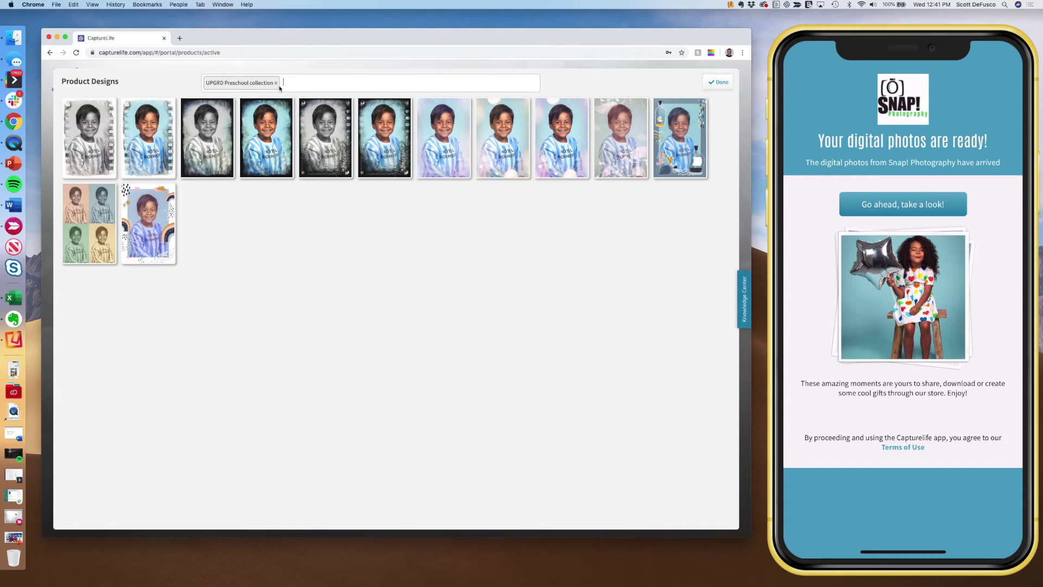
# - Switch the design category filter to the UPGRD Consumer collection and from there to the UPGRD Wedding collection
pyautogui.click(277, 85)
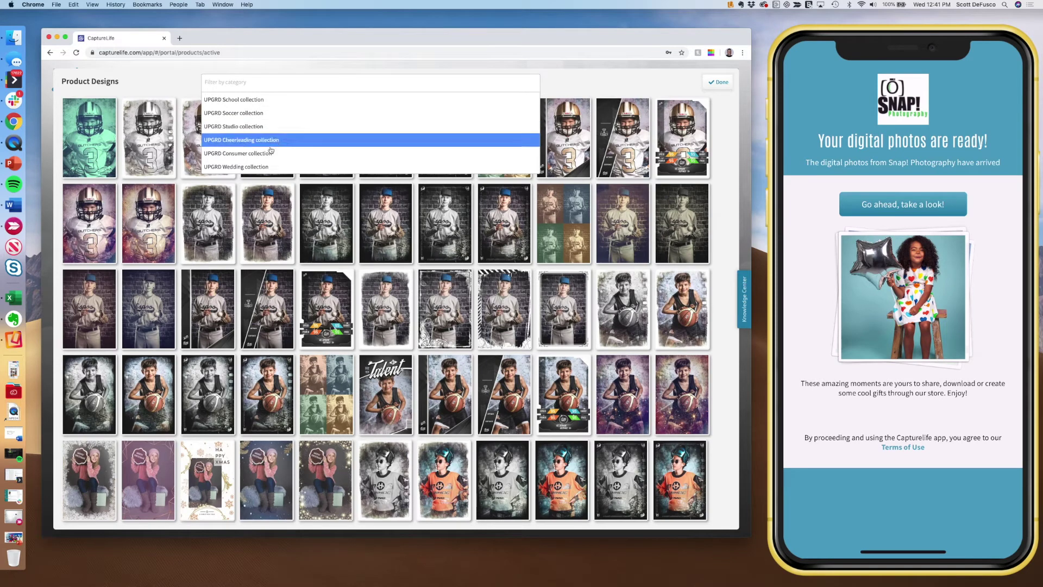
pyautogui.click(267, 153)
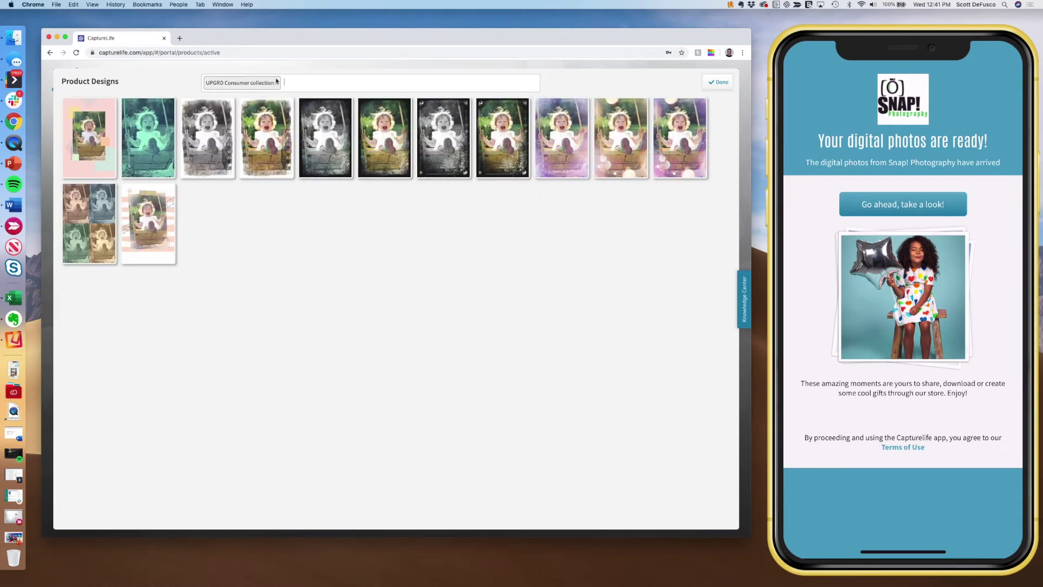
pyautogui.click(277, 83)
pyautogui.scroll(-5, 269, 133)
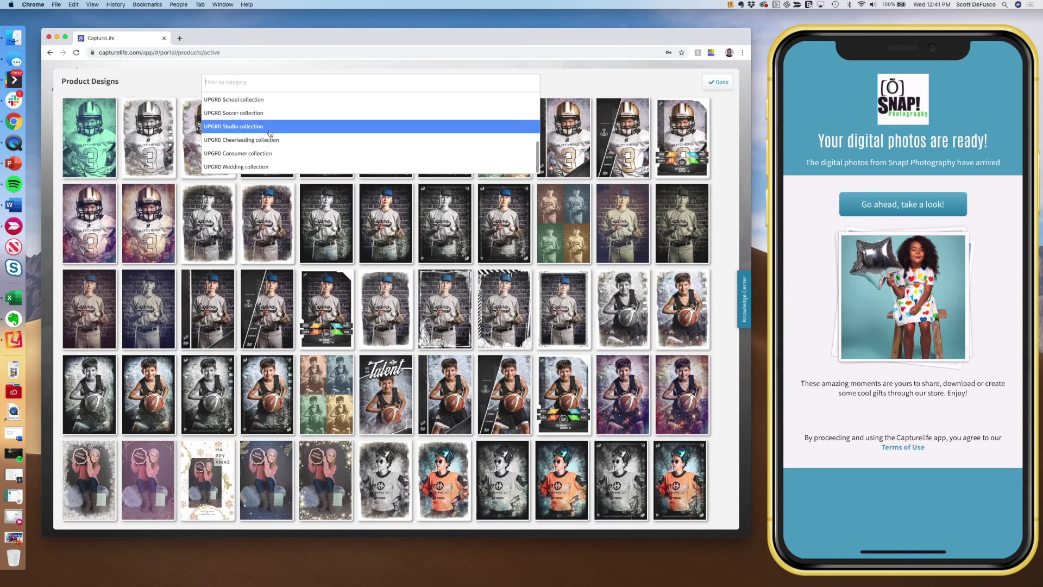
pyautogui.click(270, 166)
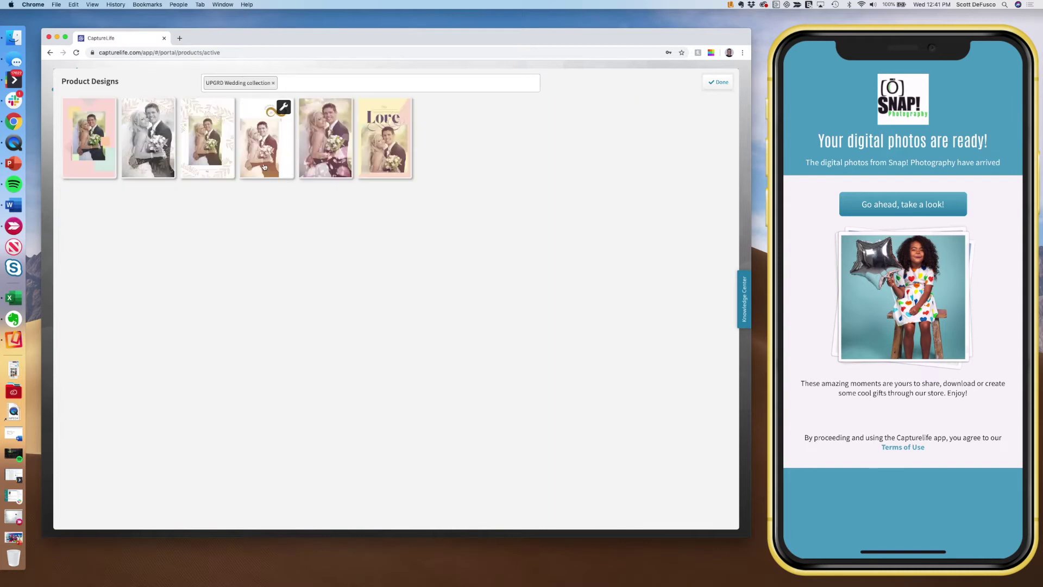
# - Replace the Wedding filter with the UPGRD Funky collection and add the UPGRD Kindergarten collection alongside it
pyautogui.click(273, 82)
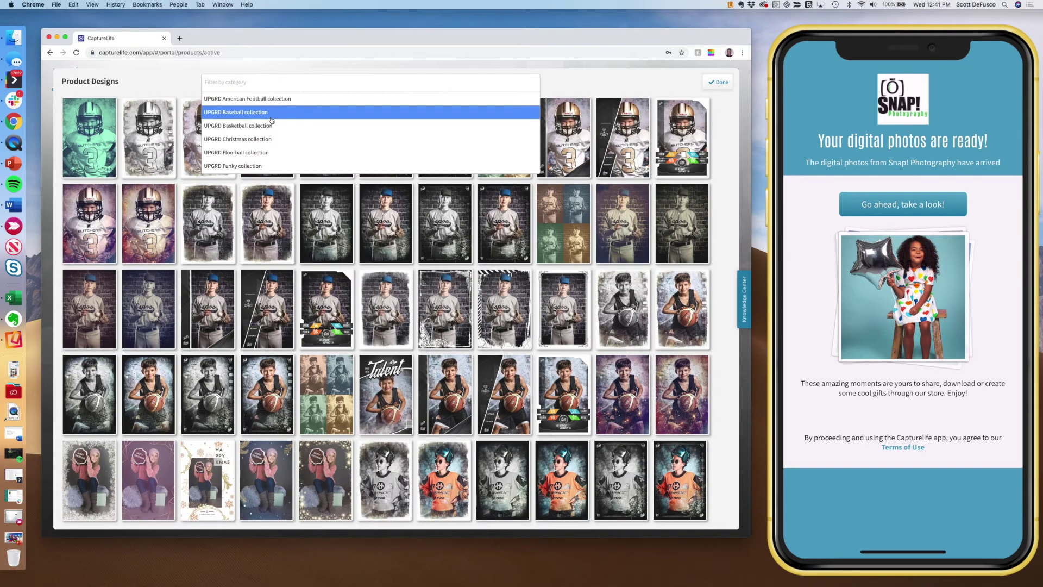
pyautogui.scroll(-4, 271, 120)
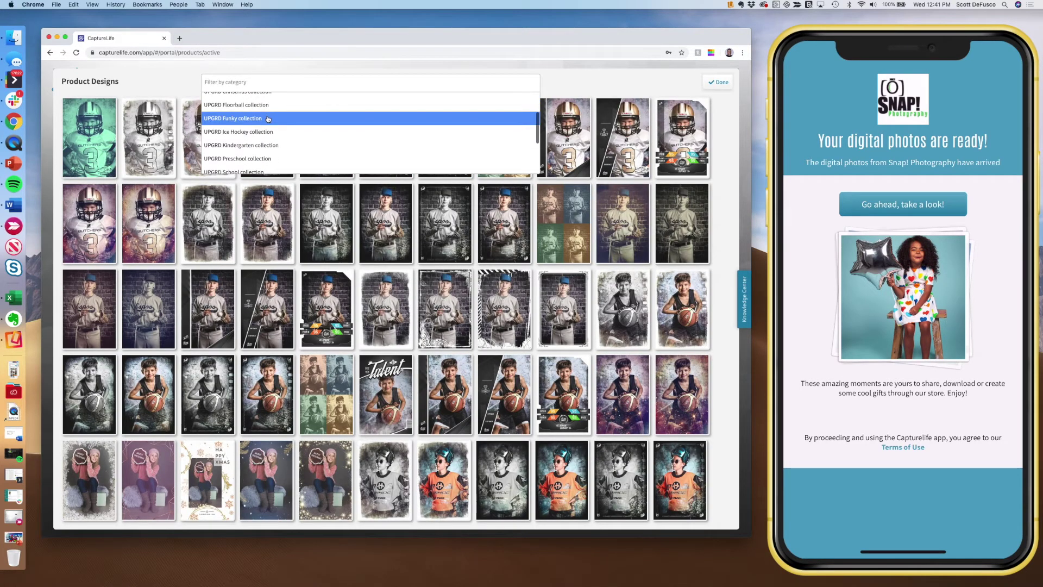
pyautogui.click(268, 118)
pyautogui.click(303, 86)
pyautogui.scroll(-5, 283, 130)
pyautogui.scroll(-2, 284, 130)
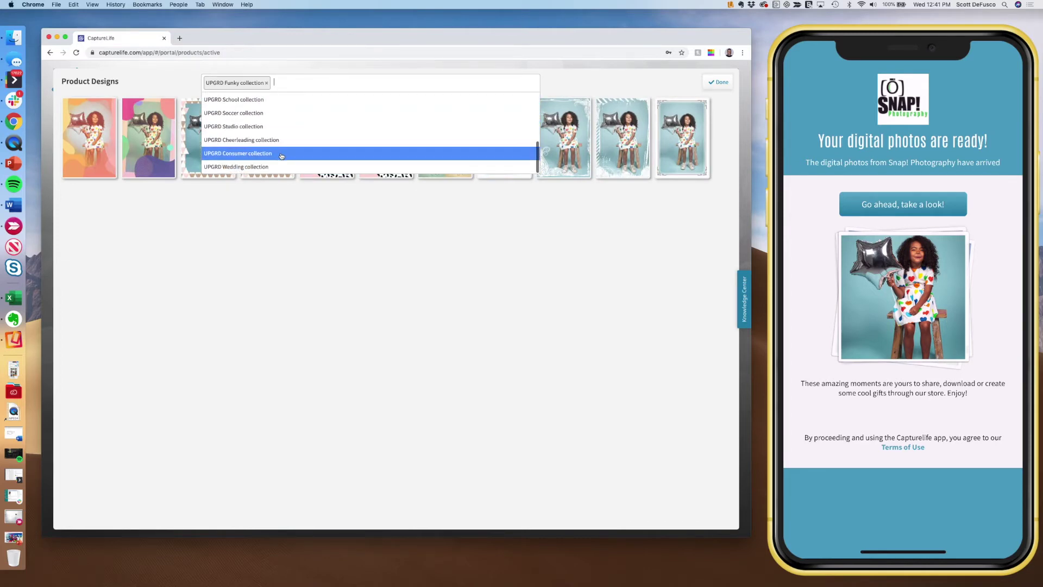
pyautogui.scroll(2, 291, 122)
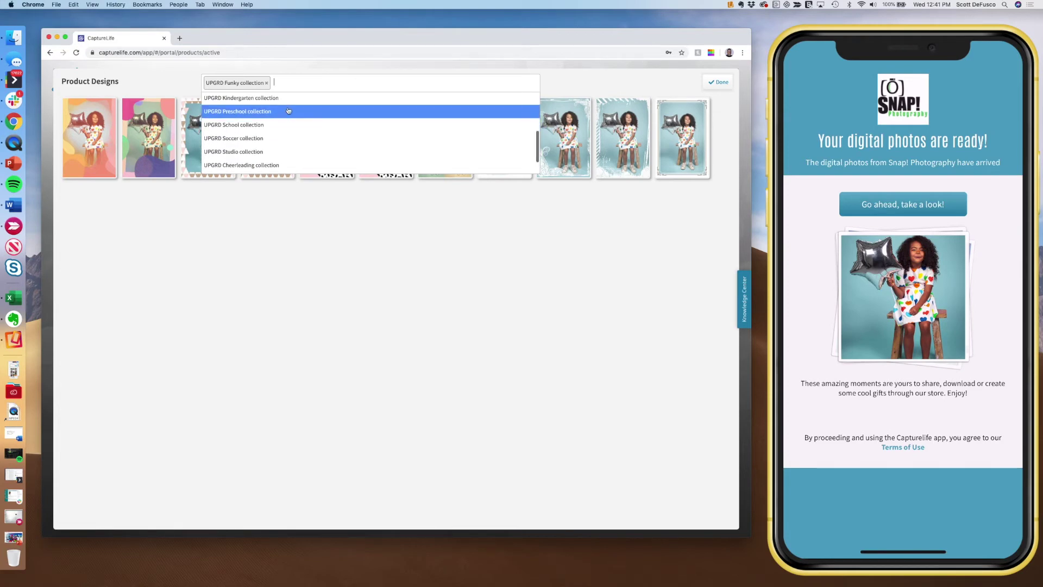
pyautogui.click(291, 100)
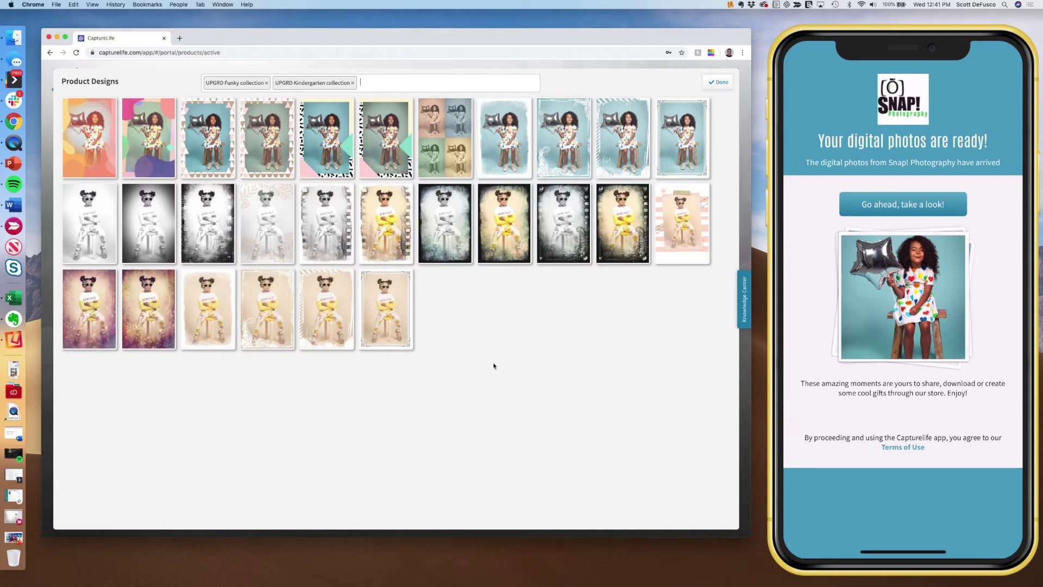
# - Remove the UPGRD Funky collection from the design filter, keep UPGRD Kindergarten, and finish the product design selection
pyautogui.click(267, 83)
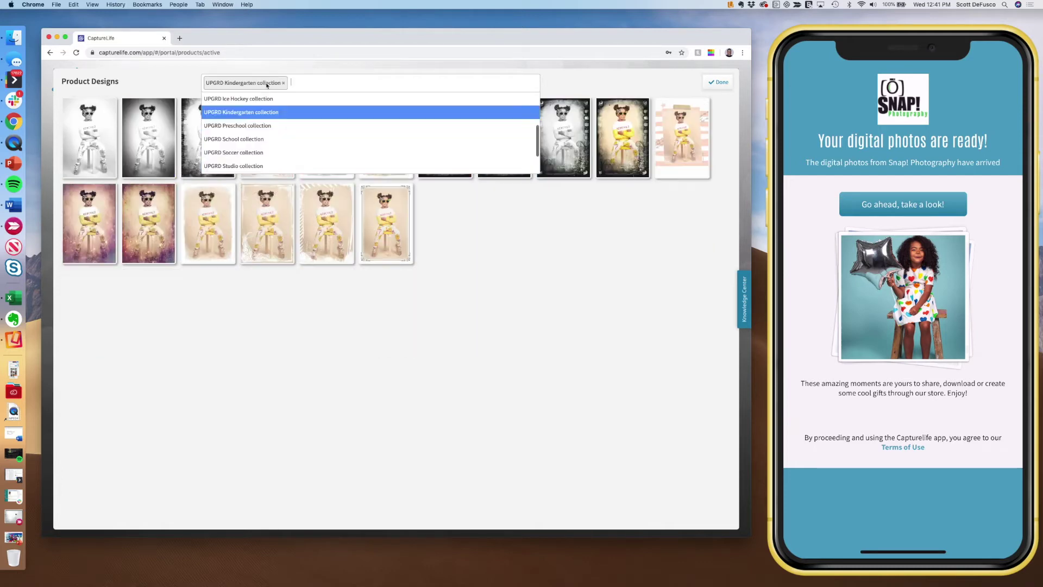
pyautogui.click(469, 227)
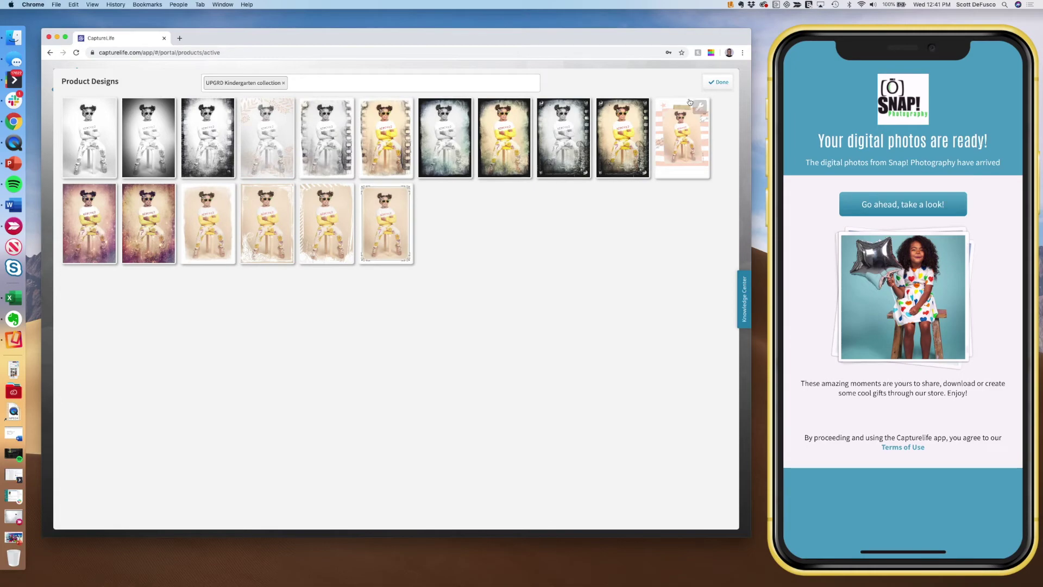
pyautogui.click(718, 82)
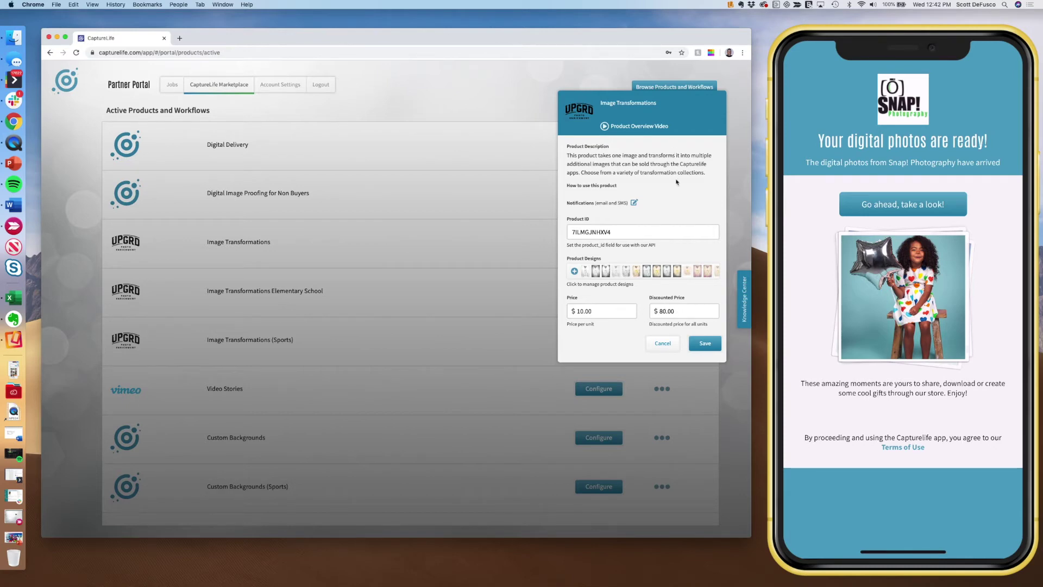
# - Examine the editable headline, intro text and View My Photos button of the Image Transformations notification email, discarding each edit
pyautogui.click(634, 204)
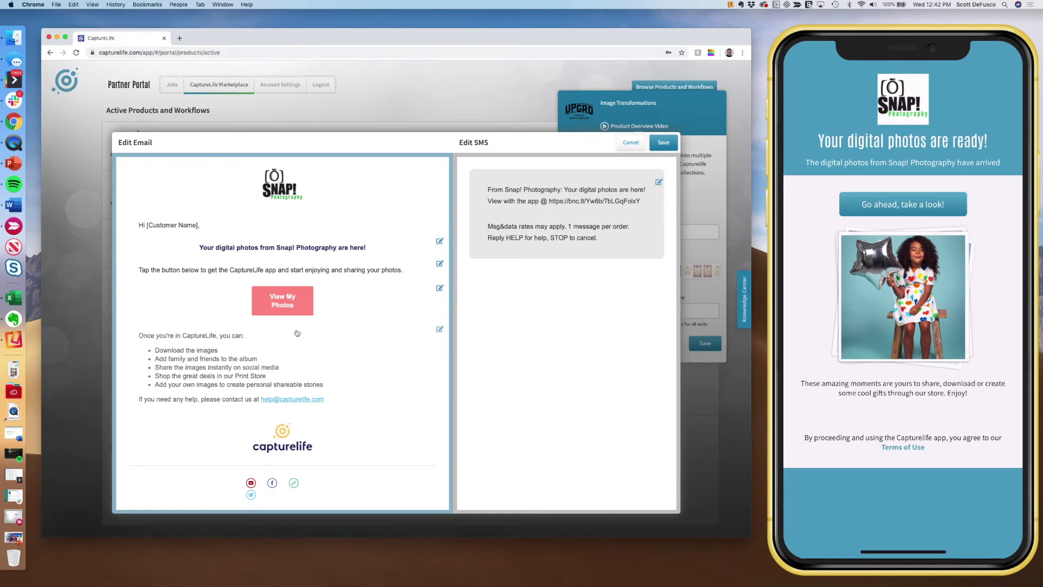
pyautogui.click(439, 264)
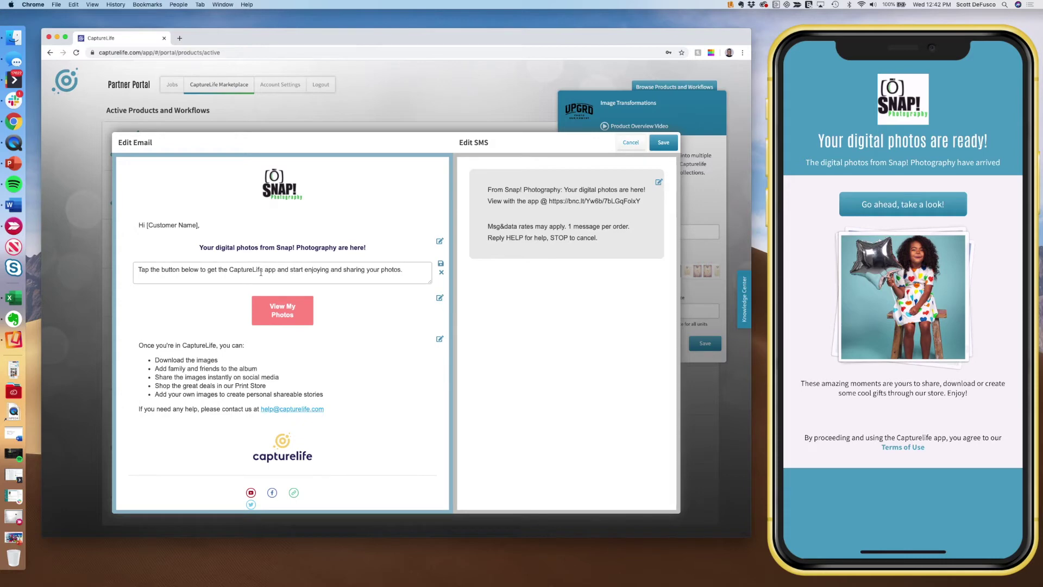
pyautogui.click(439, 241)
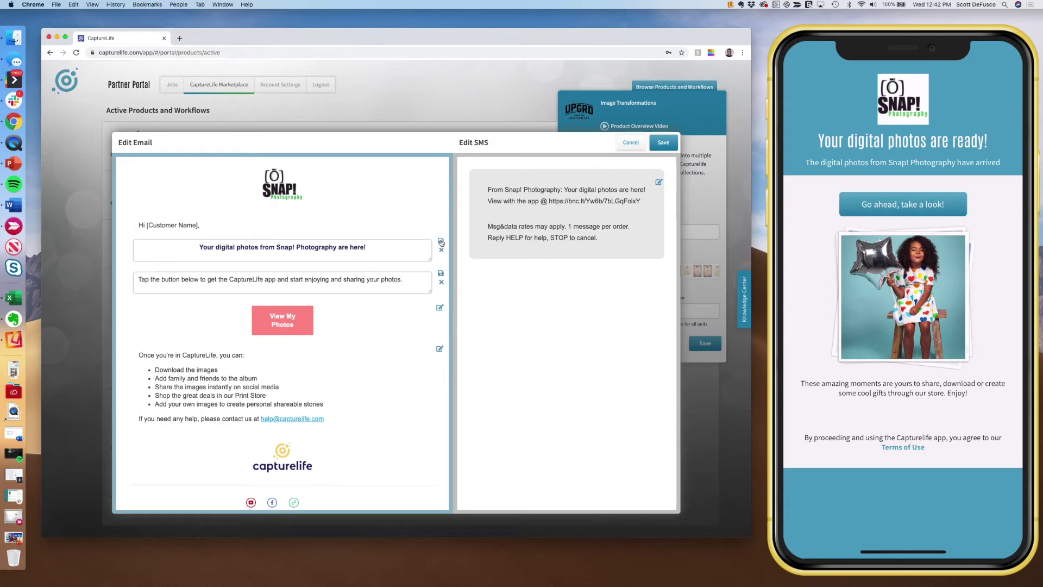
pyautogui.click(441, 282)
pyautogui.click(441, 250)
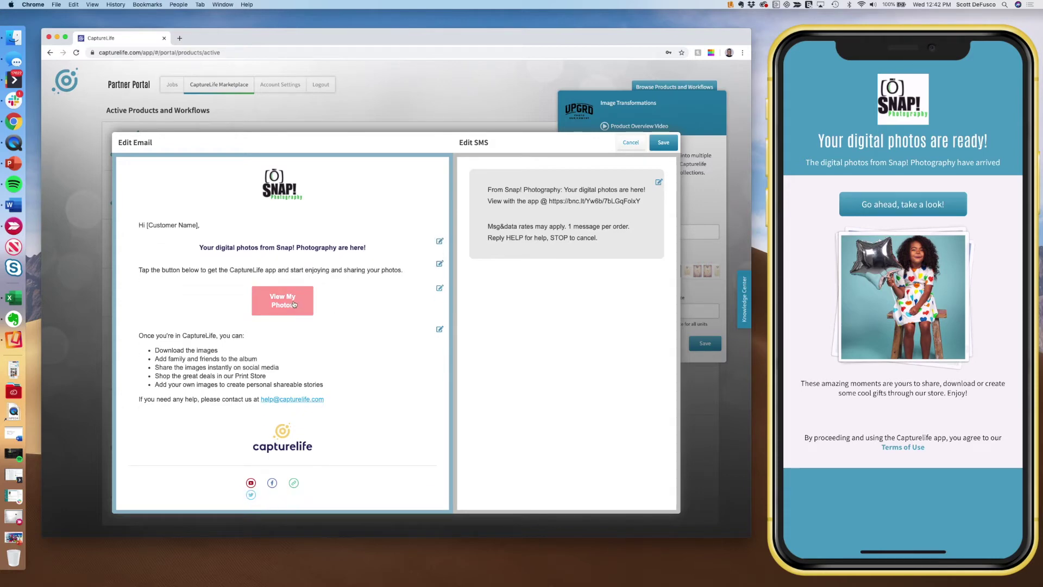
pyautogui.click(439, 288)
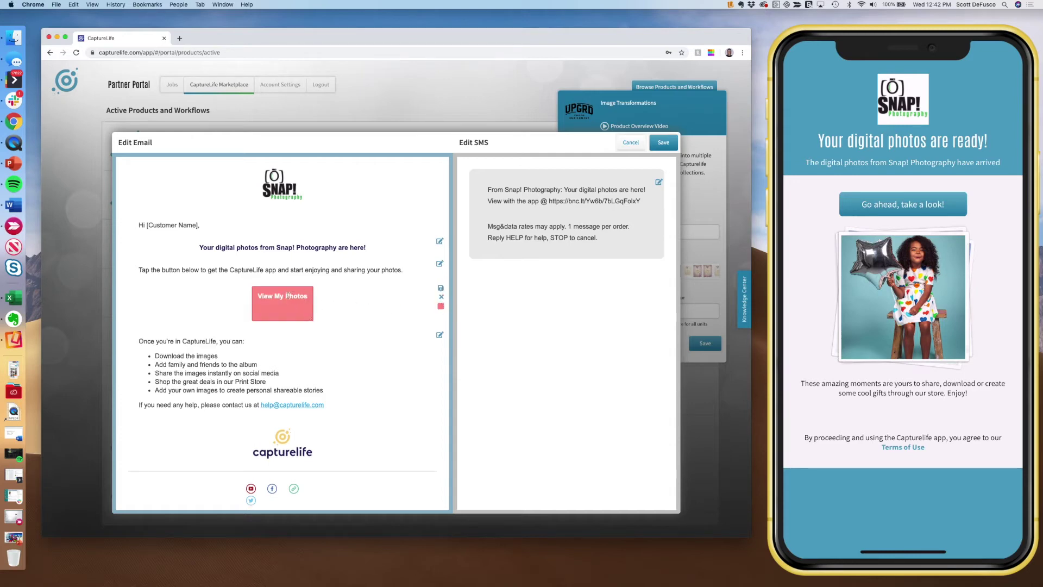
pyautogui.click(441, 296)
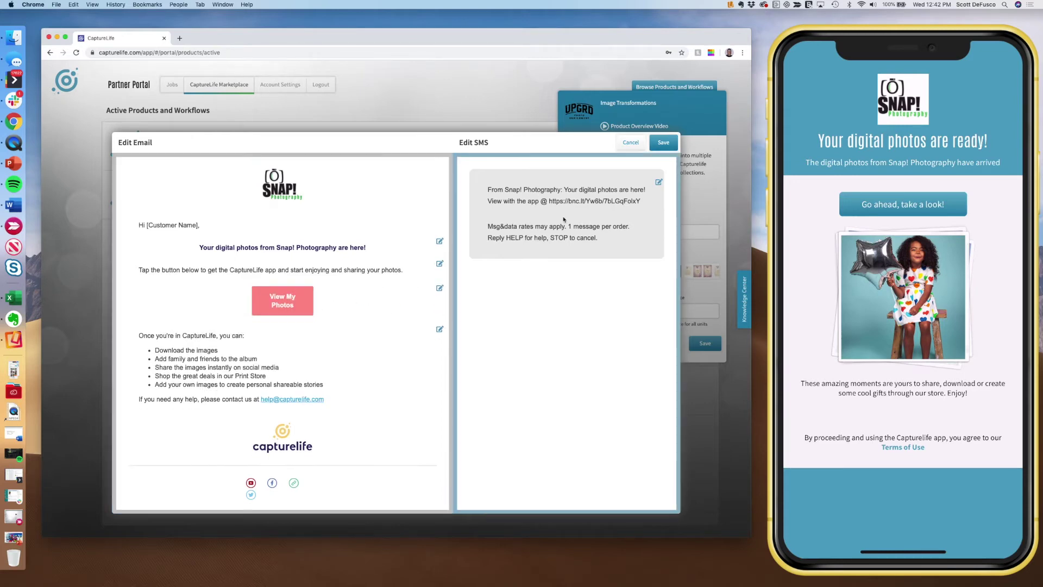
# - Check the editable SMS notification text without changing it, and save the Image Transformations configuration
pyautogui.click(659, 182)
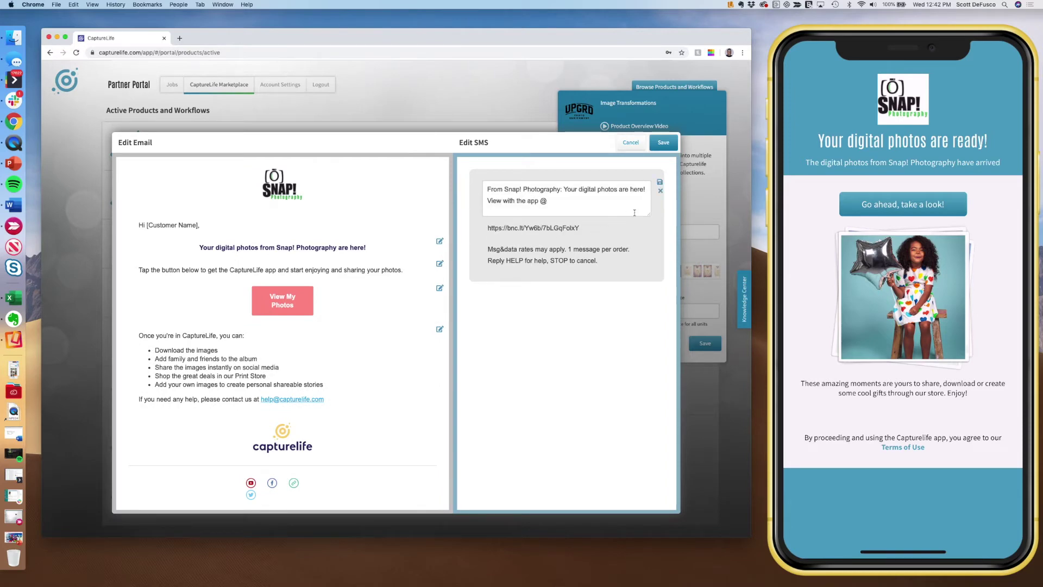
pyautogui.click(660, 191)
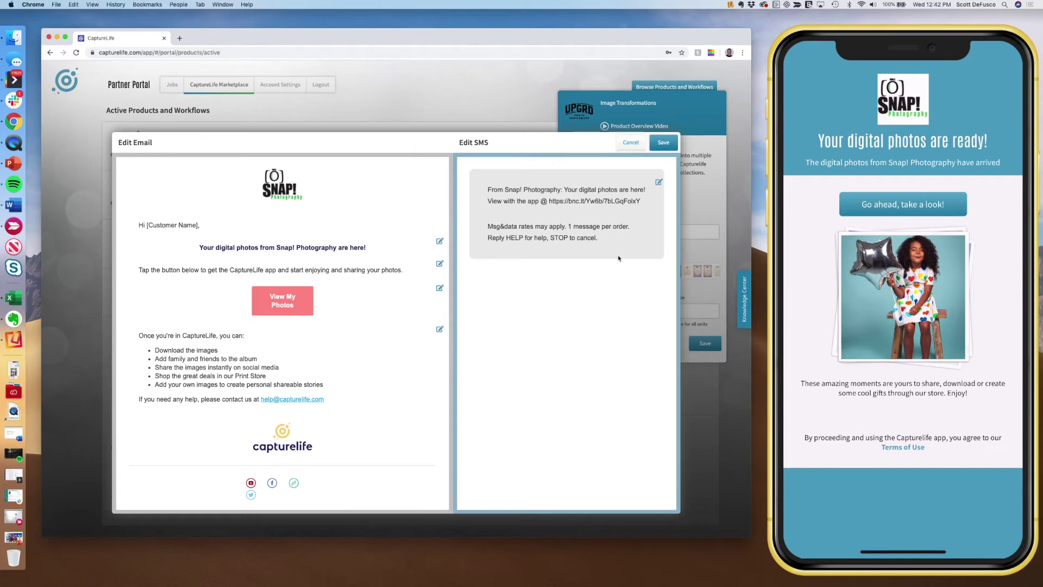
pyautogui.click(633, 145)
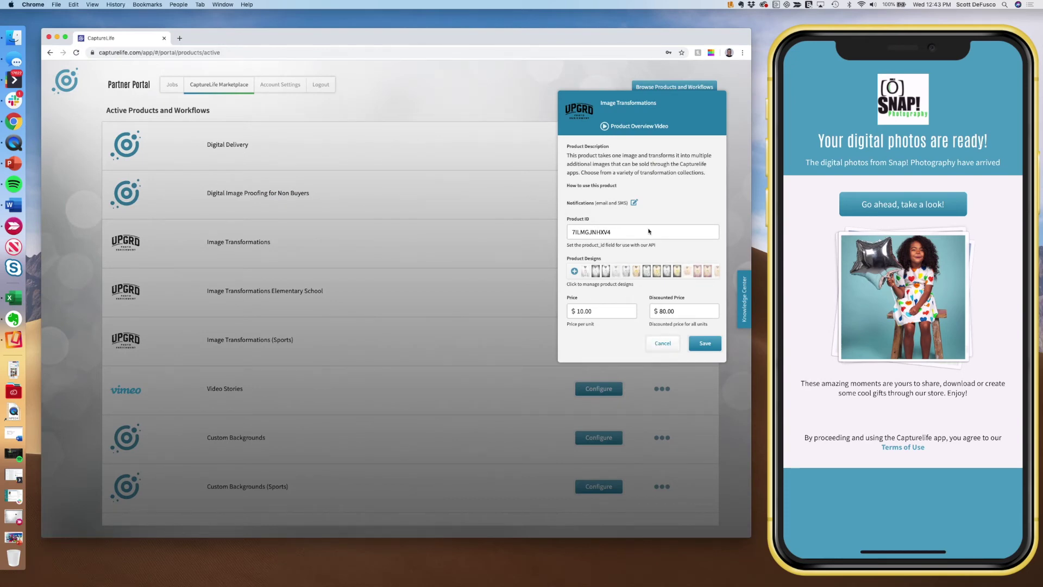
pyautogui.click(704, 344)
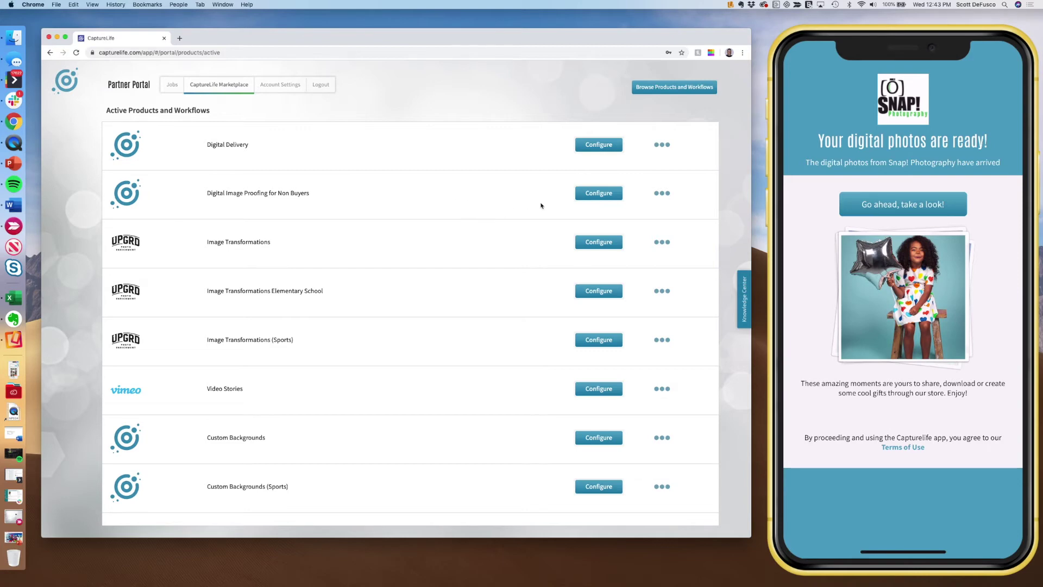
# - View the Digital Image Proofing for Non Buyers configuration and its email and SMS notifications, closing both without changes
pyautogui.click(598, 196)
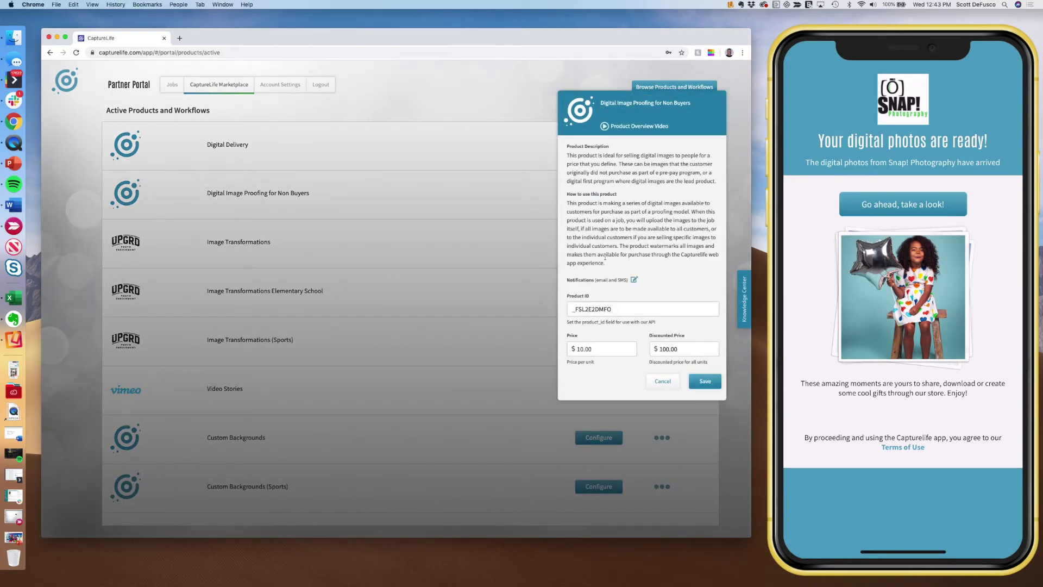
pyautogui.click(635, 280)
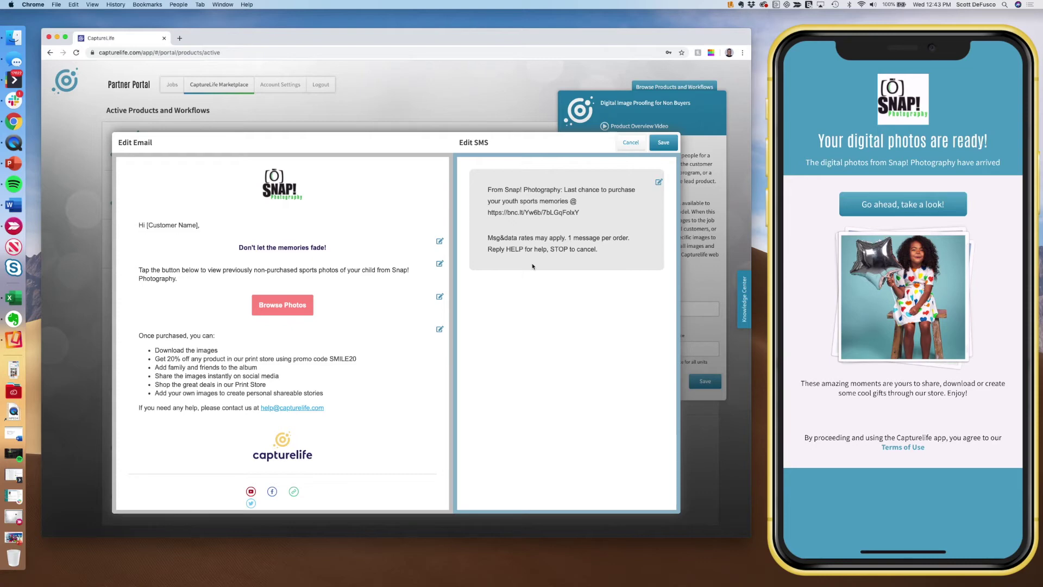
pyautogui.click(630, 143)
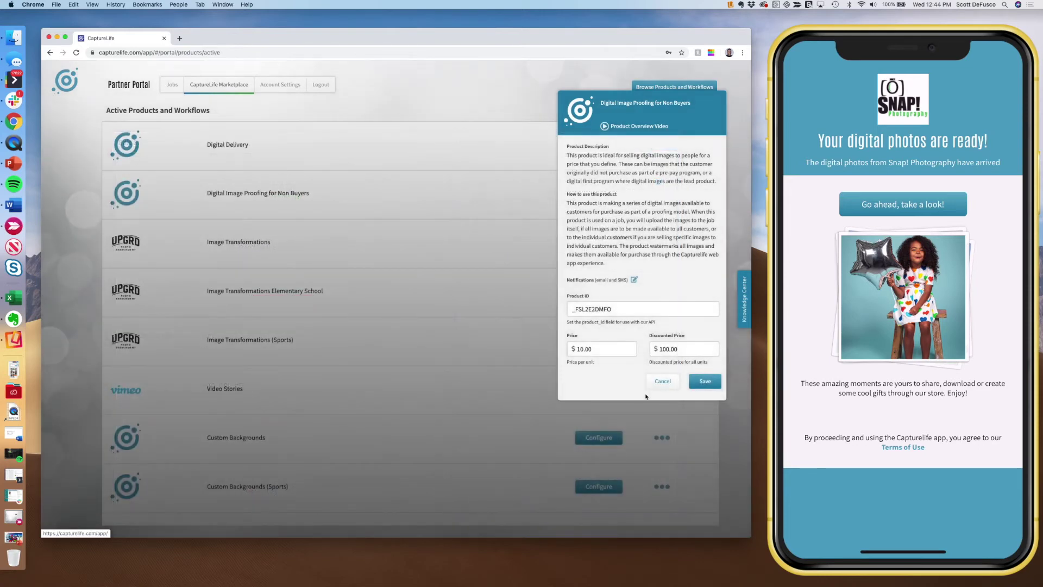
pyautogui.click(663, 381)
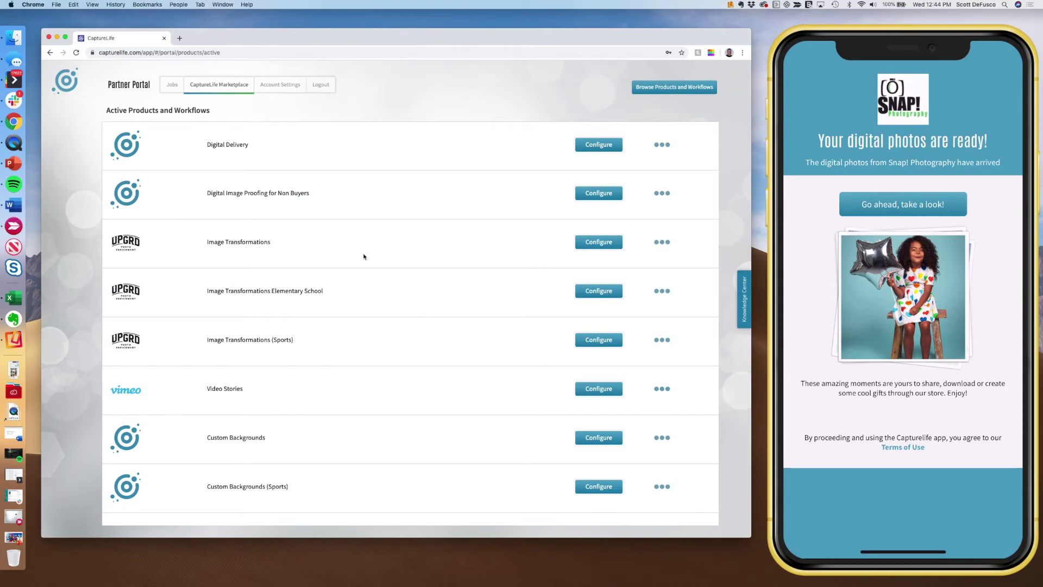
# - View the additional actions available for the Image Transformations product without applying any of them
pyautogui.click(660, 241)
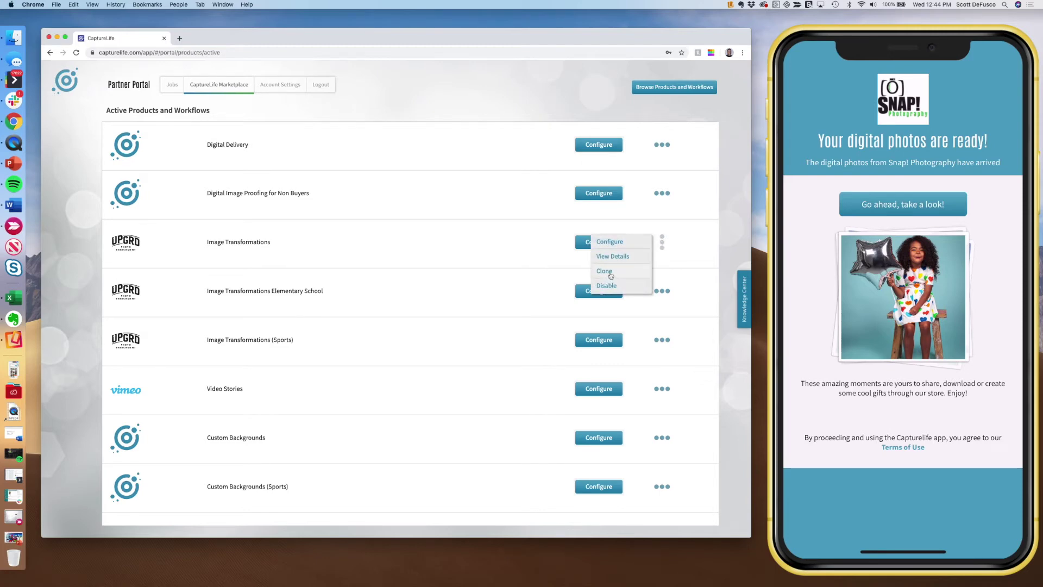
pyautogui.click(660, 240)
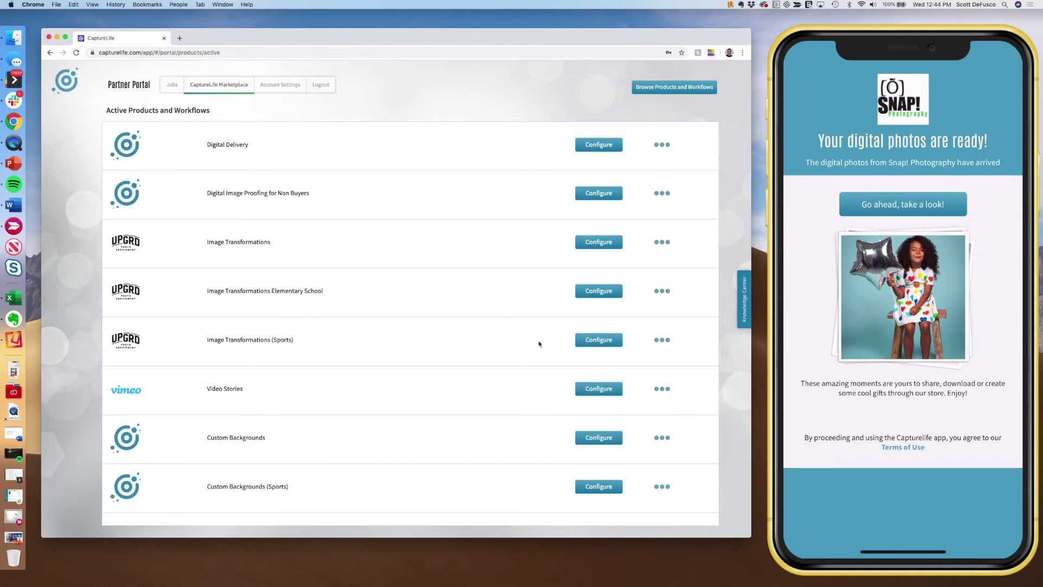
# - View the product designs in the Image Transformations (Sports) configuration, and close it without saving changes
pyautogui.click(604, 343)
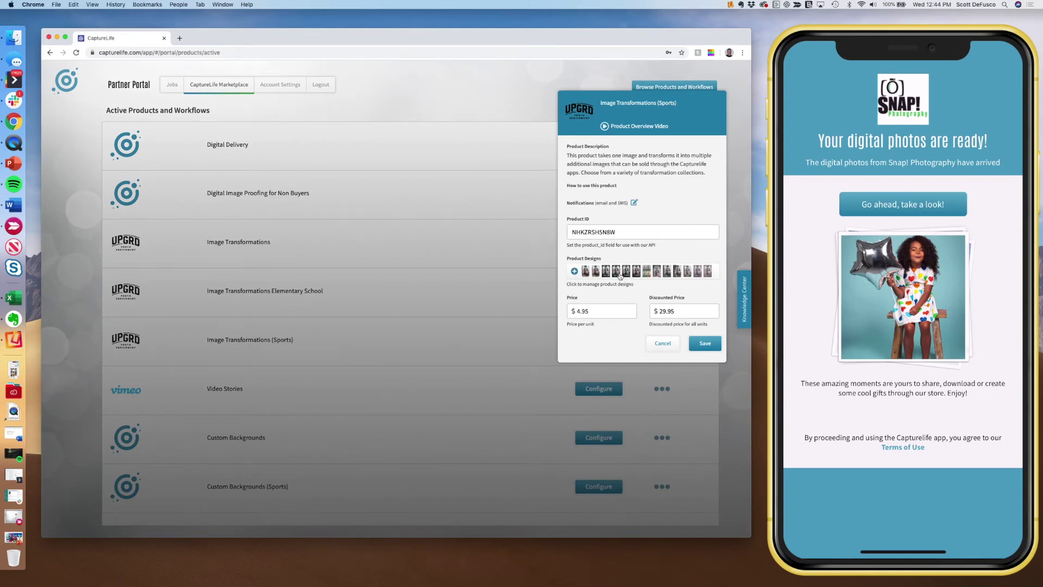
pyautogui.click(622, 274)
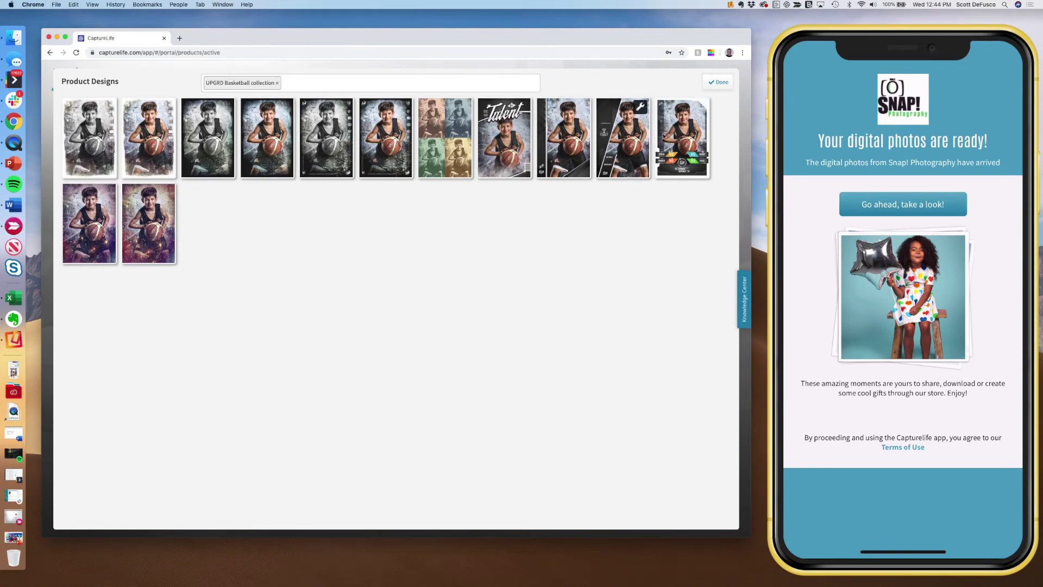
pyautogui.click(719, 82)
pyautogui.click(660, 343)
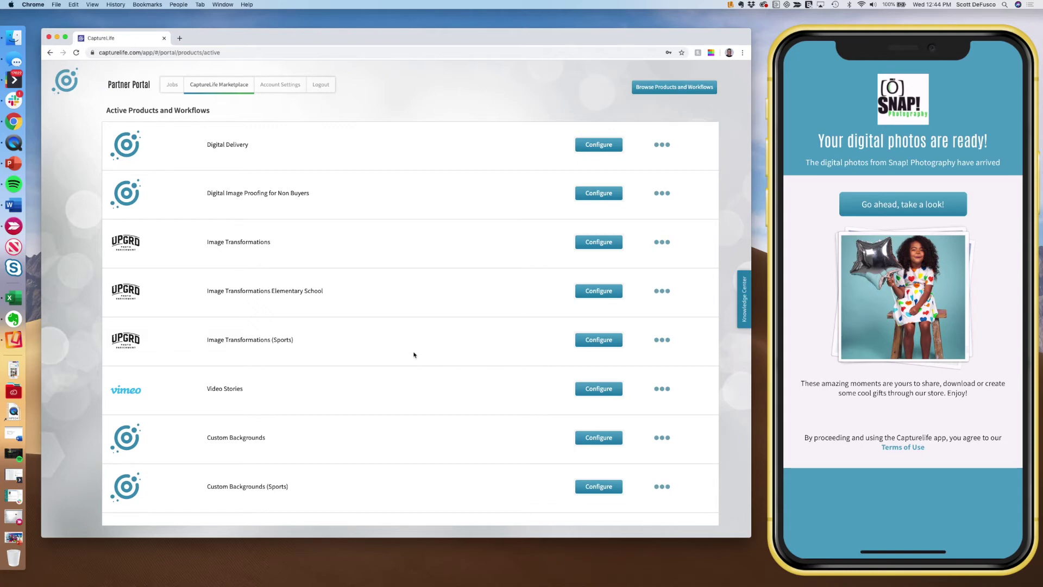
# - In the 36Pix Premium Backgrounds School Life configuration, browse the Texture, Studio Line, Kid's Corner and Ocean Unite, Cause Related background categories one at a time
pyautogui.scroll(-2, 413, 355)
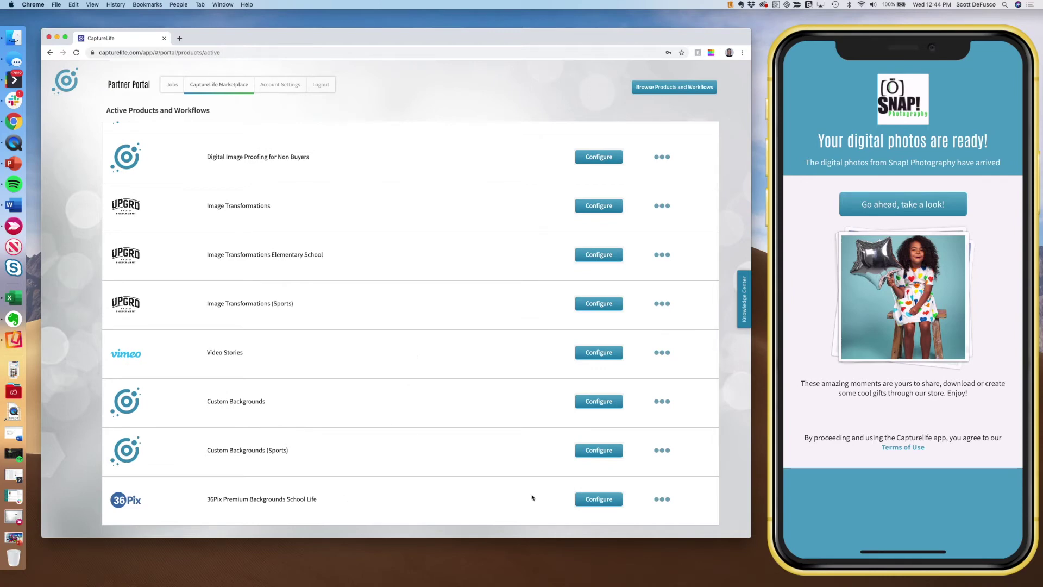
pyautogui.click(602, 503)
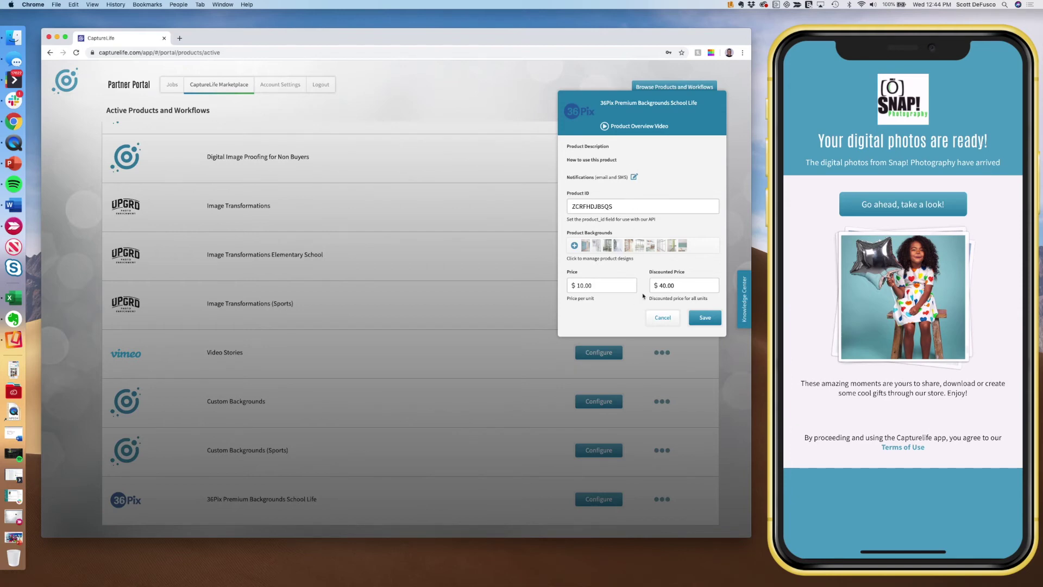
pyautogui.click(629, 249)
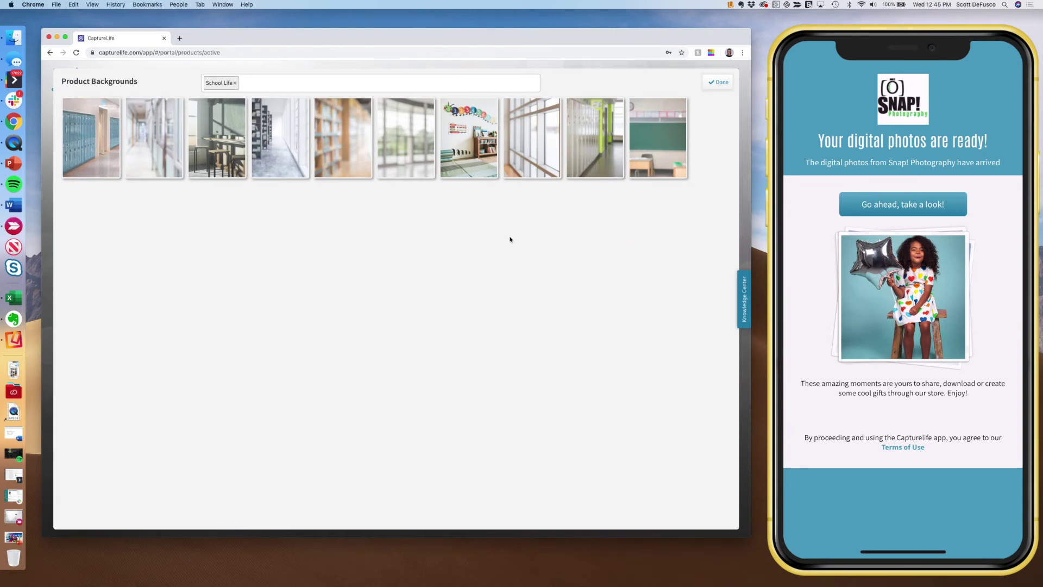
pyautogui.click(237, 84)
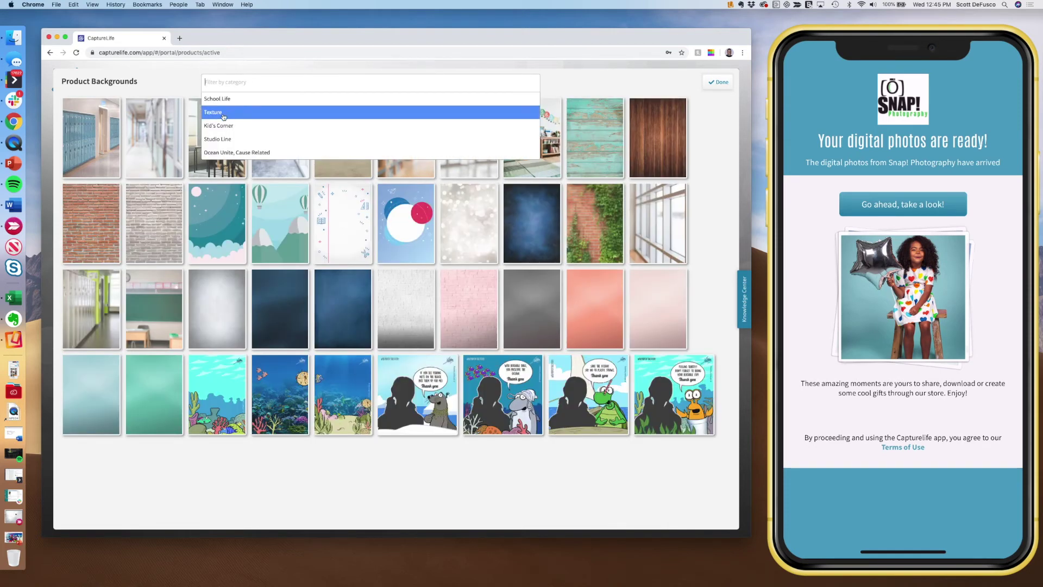
pyautogui.click(223, 111)
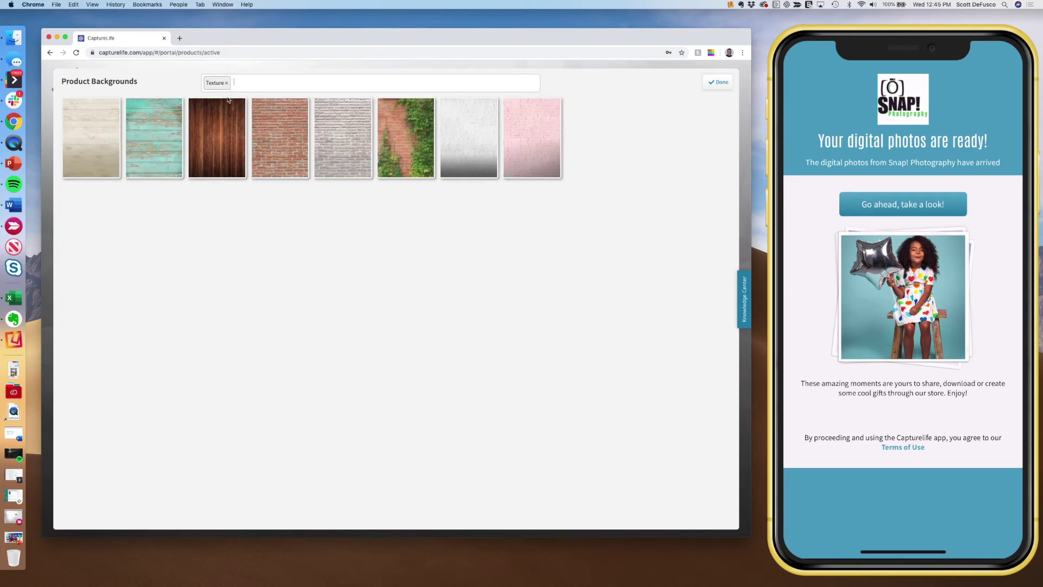
pyautogui.click(227, 83)
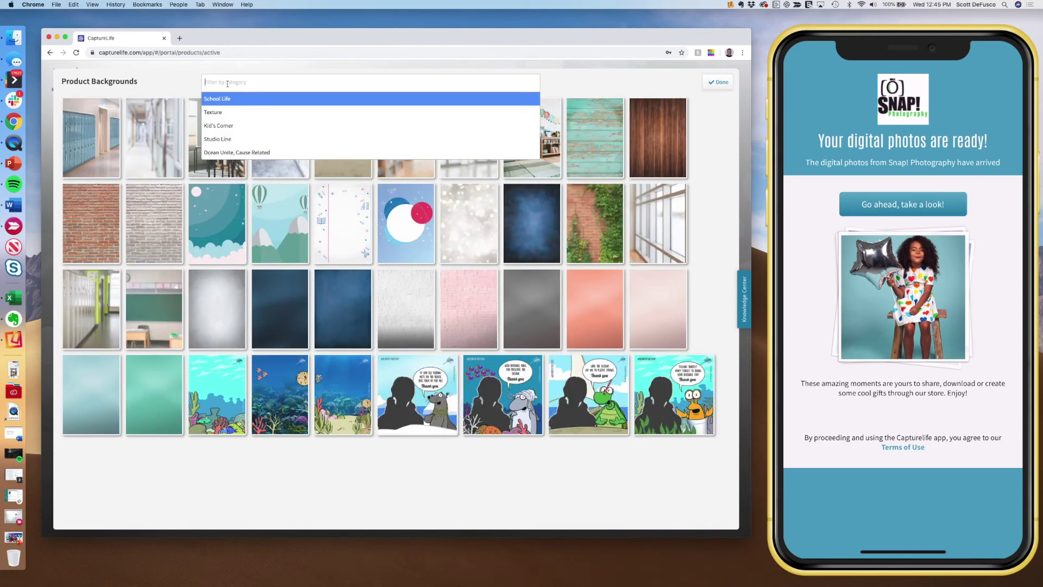
pyautogui.click(226, 138)
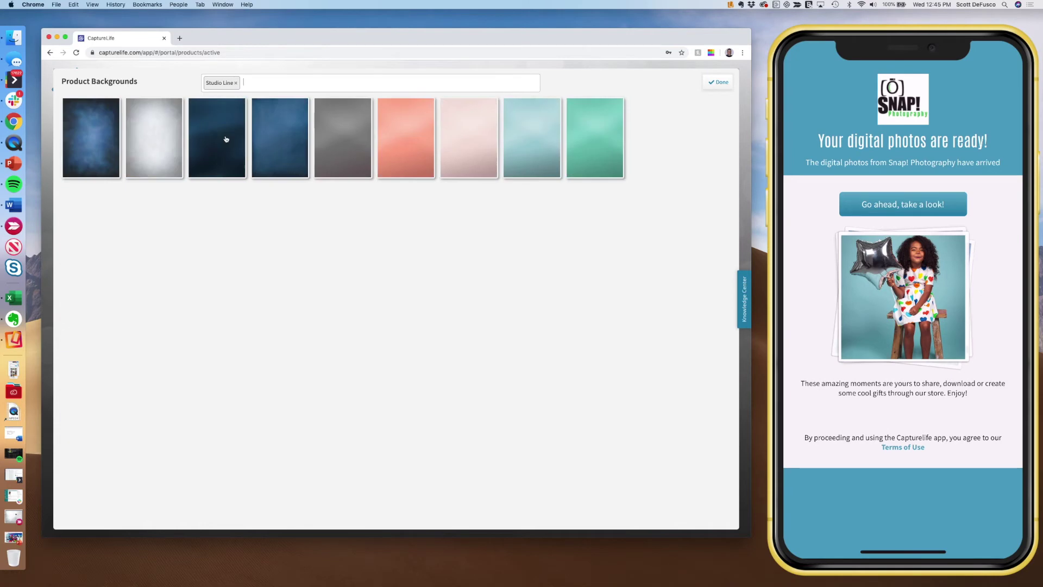
pyautogui.click(238, 83)
pyautogui.click(236, 83)
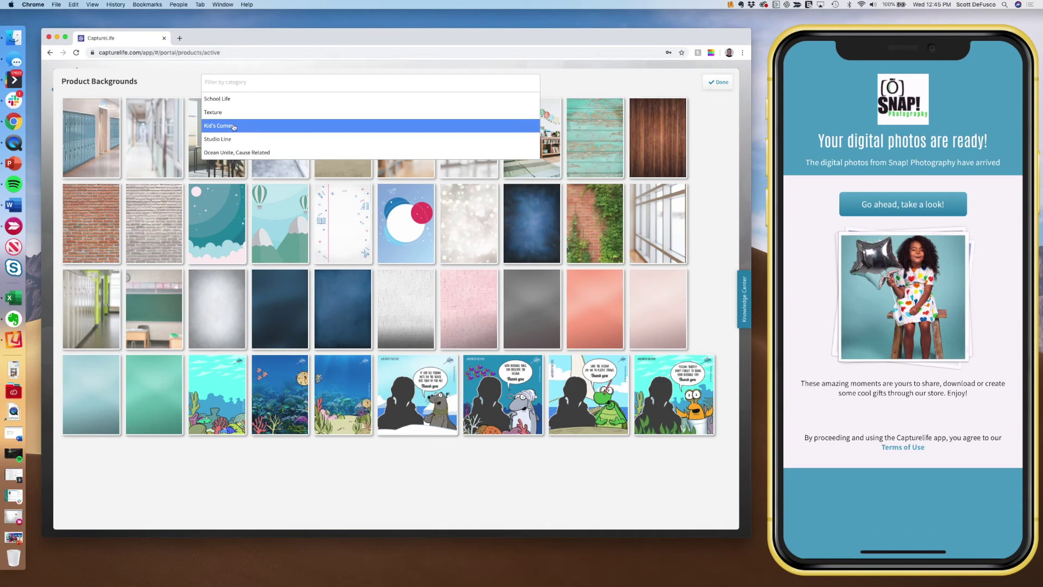
pyautogui.click(234, 126)
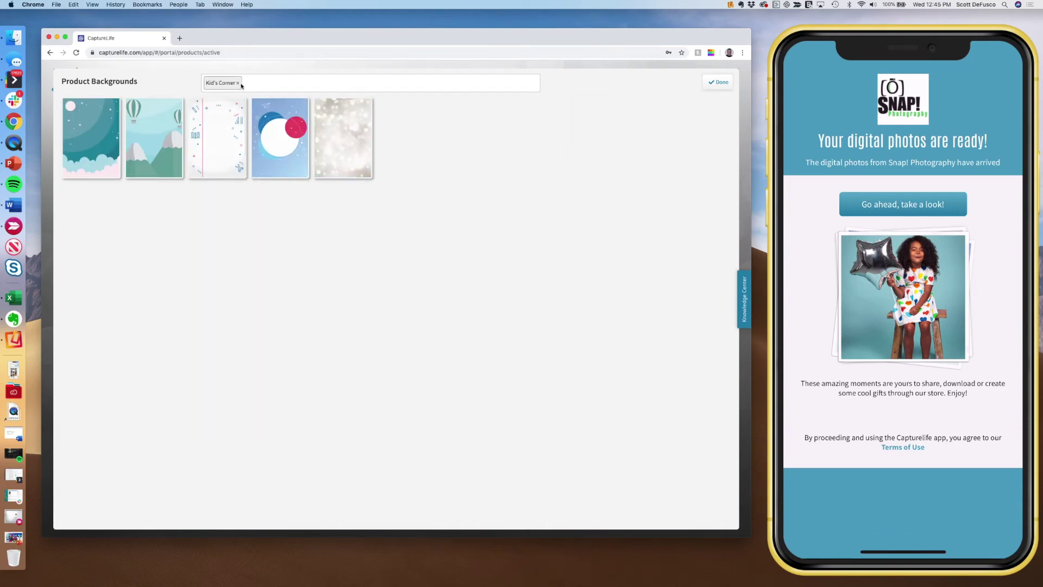
pyautogui.click(238, 83)
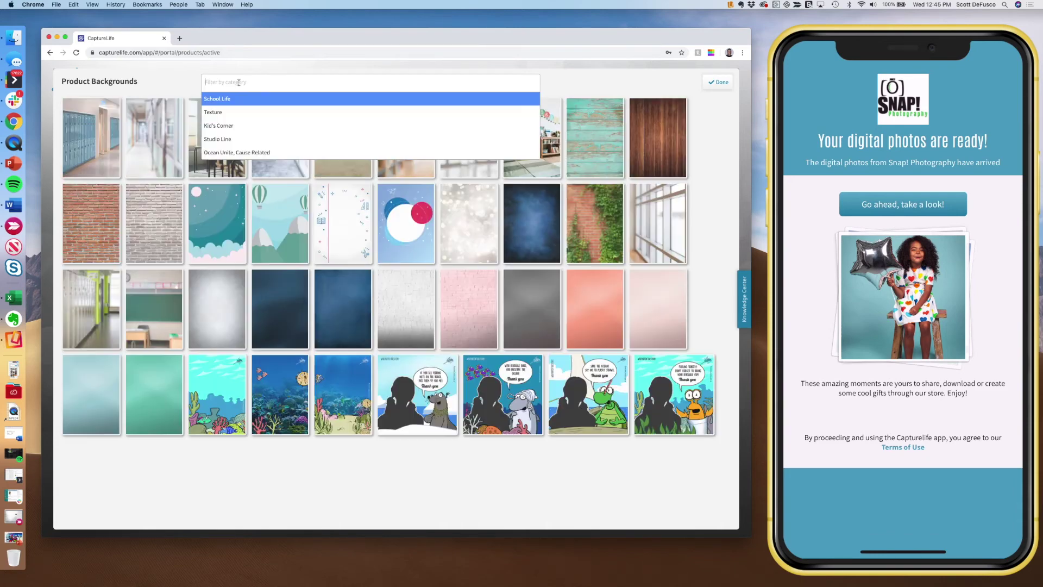
pyautogui.click(242, 153)
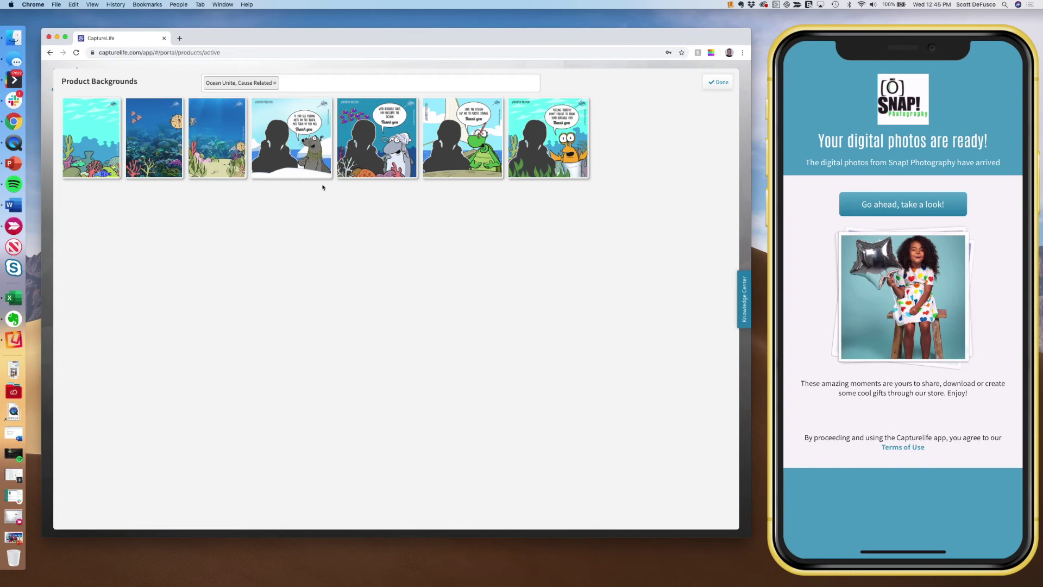
# - Set the product background category back to School Life, finish the selection, and save the 36Pix configuration
pyautogui.click(274, 83)
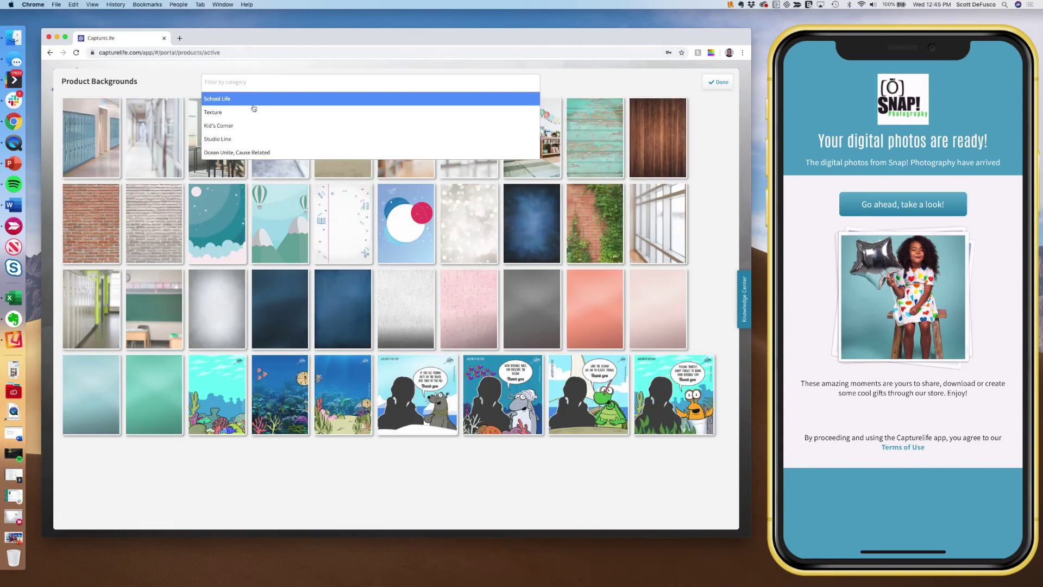
pyautogui.click(238, 99)
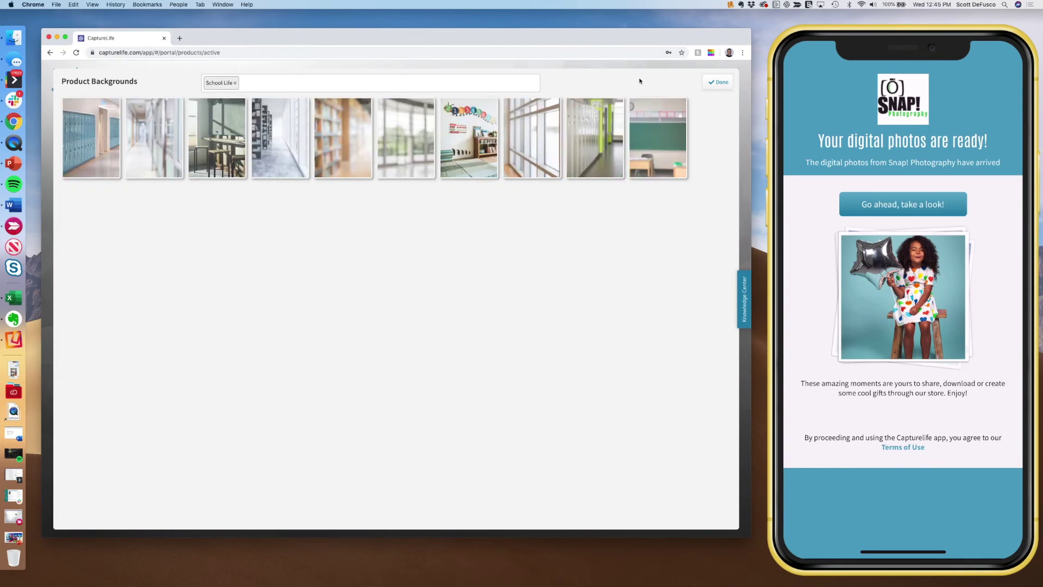
pyautogui.click(719, 82)
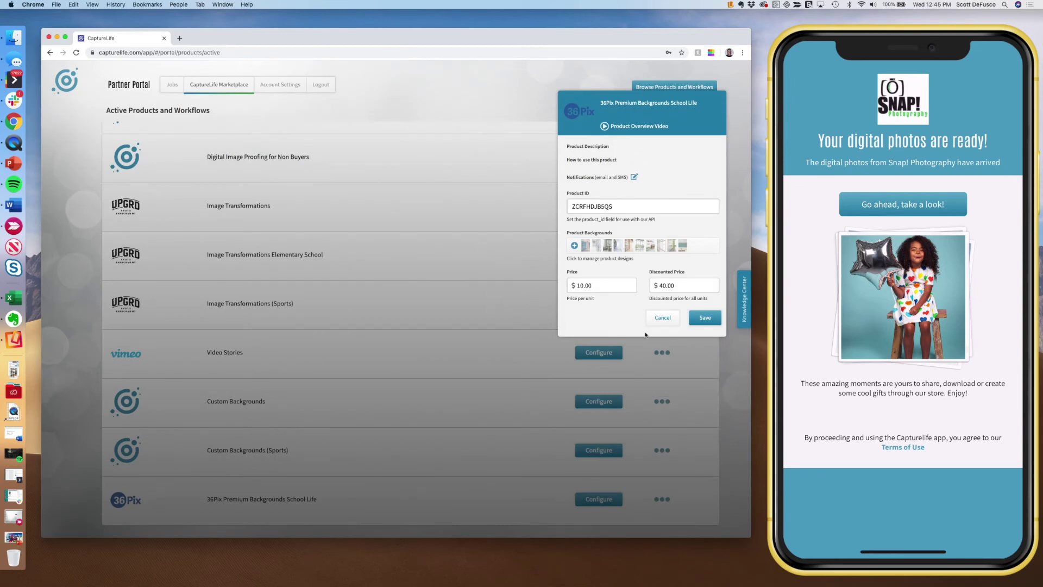
pyautogui.click(704, 318)
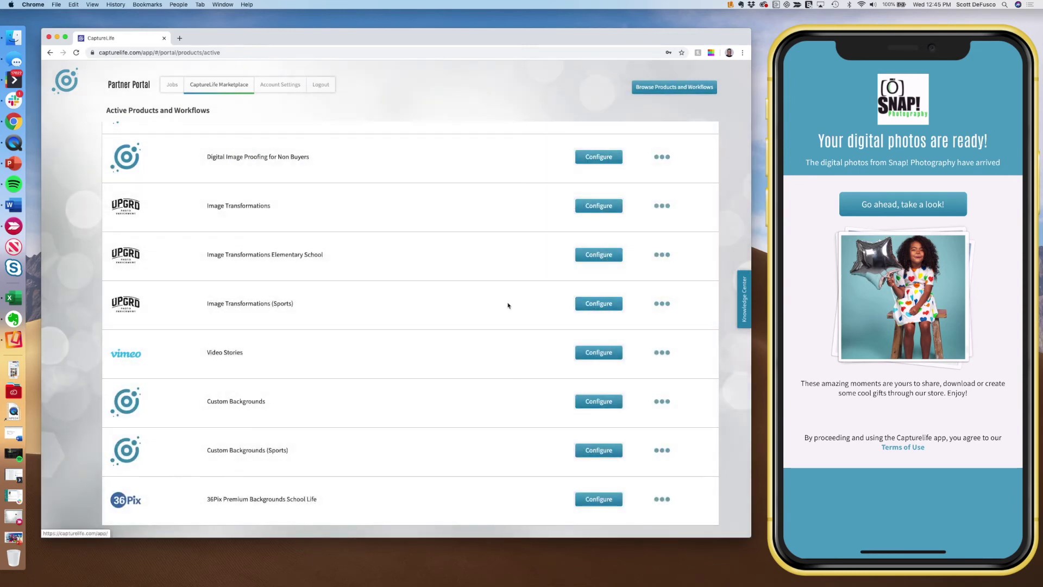
# - Edit the Grayson Elementary job, review its product choices, keep Image Transformations Elementary School, and update the job
pyautogui.scroll(2, 492, 303)
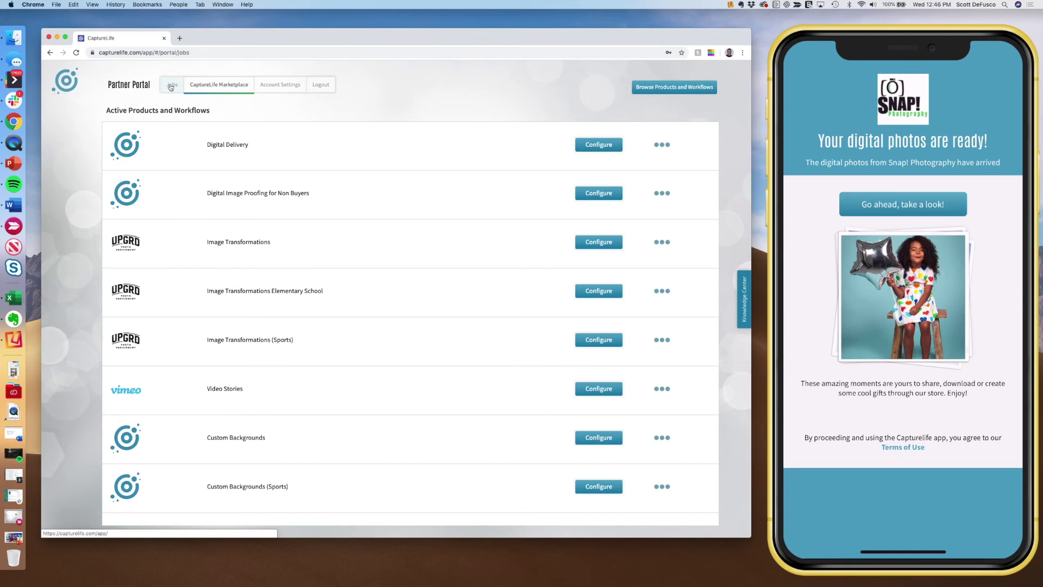
pyautogui.click(170, 87)
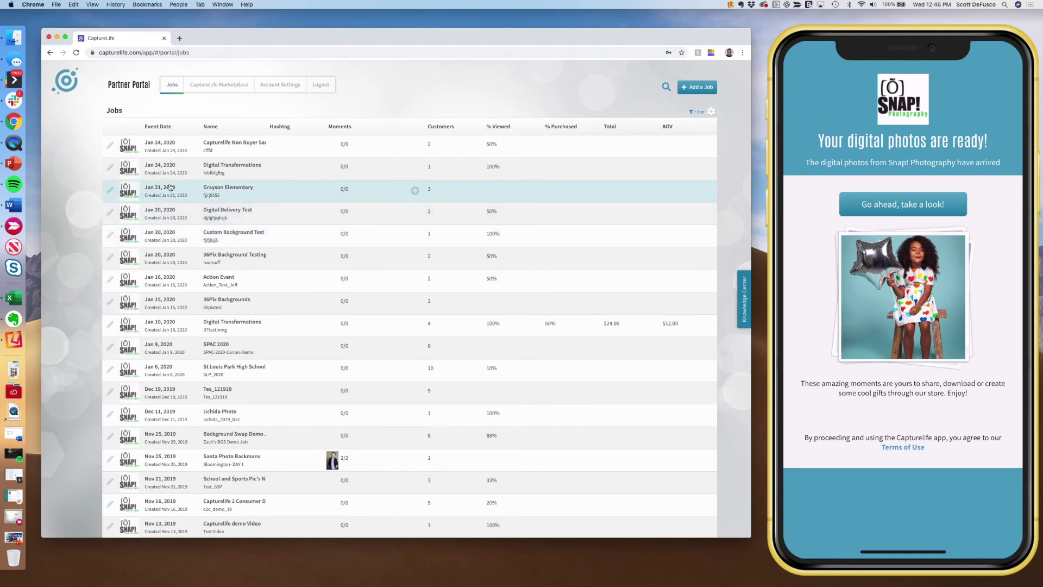
pyautogui.click(110, 190)
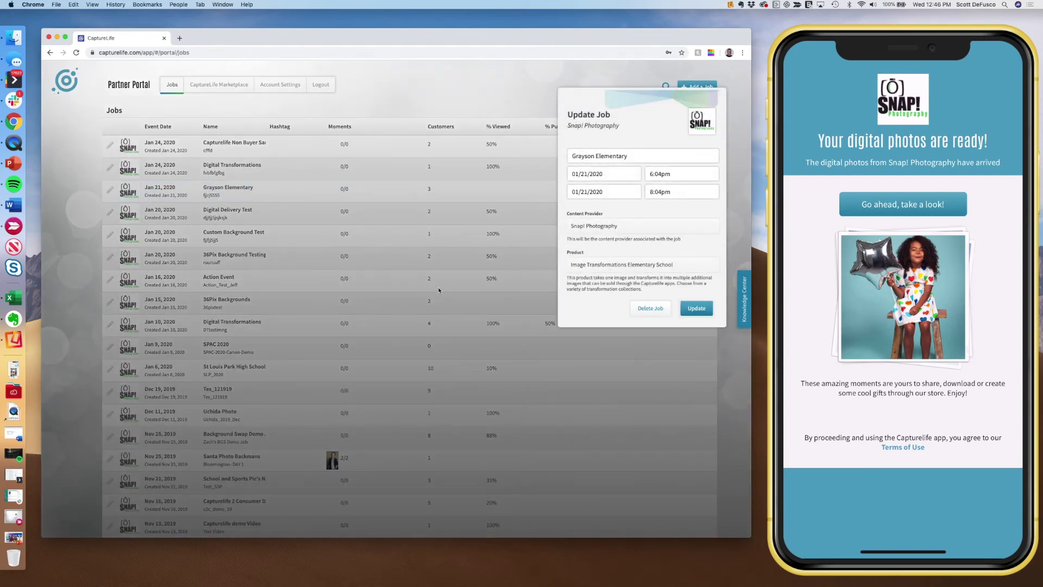
pyautogui.click(594, 266)
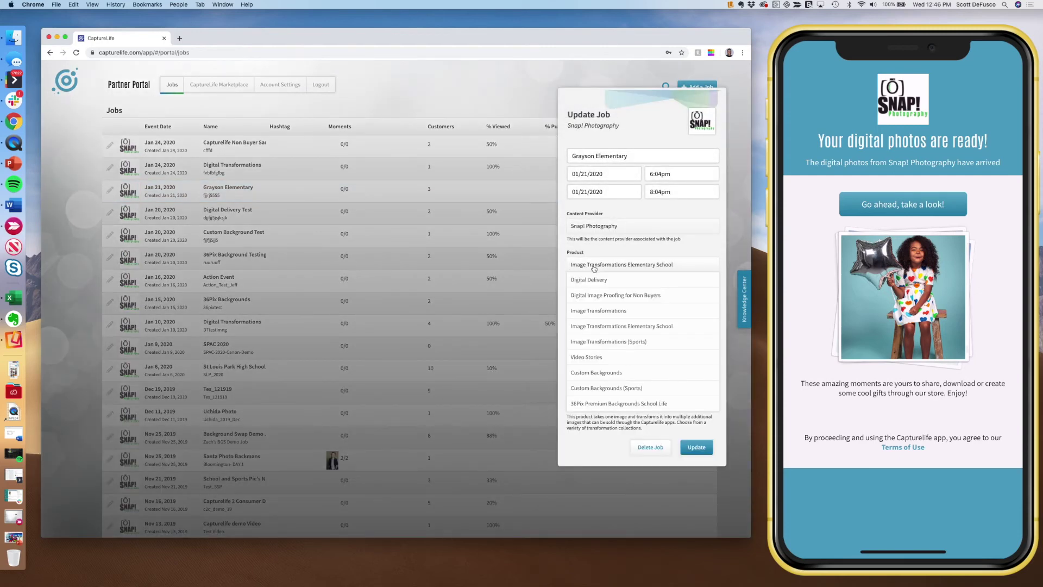
pyautogui.click(630, 266)
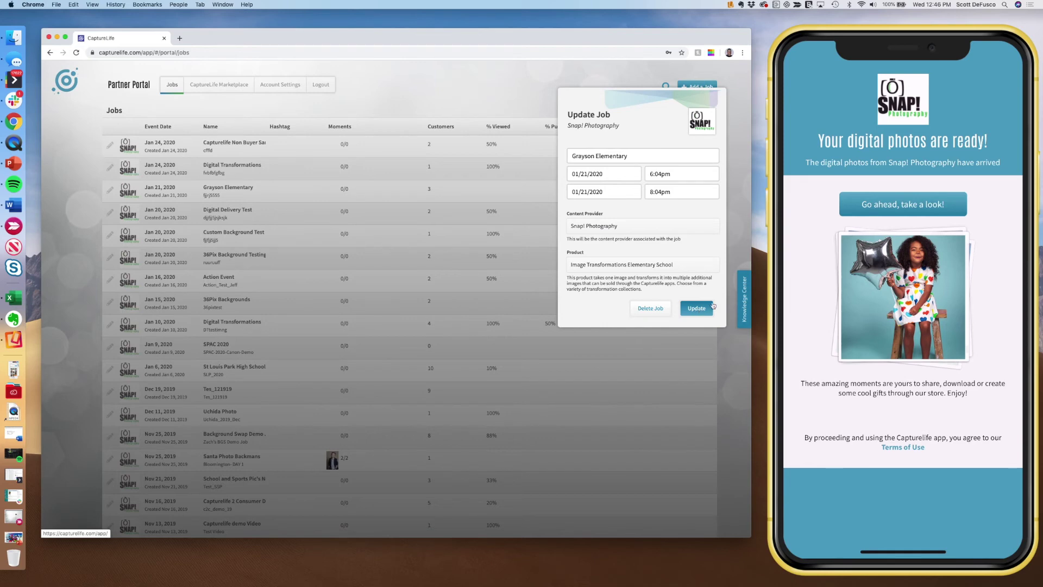
pyautogui.click(699, 309)
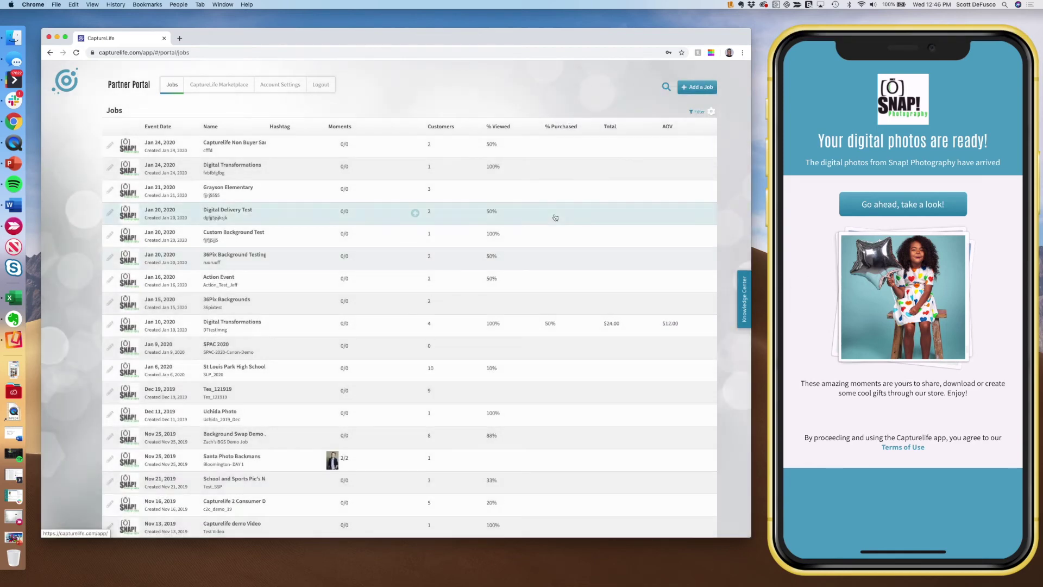
# - Open the Grayson Elementary job and display the moments of its first listed customer
pyautogui.click(263, 196)
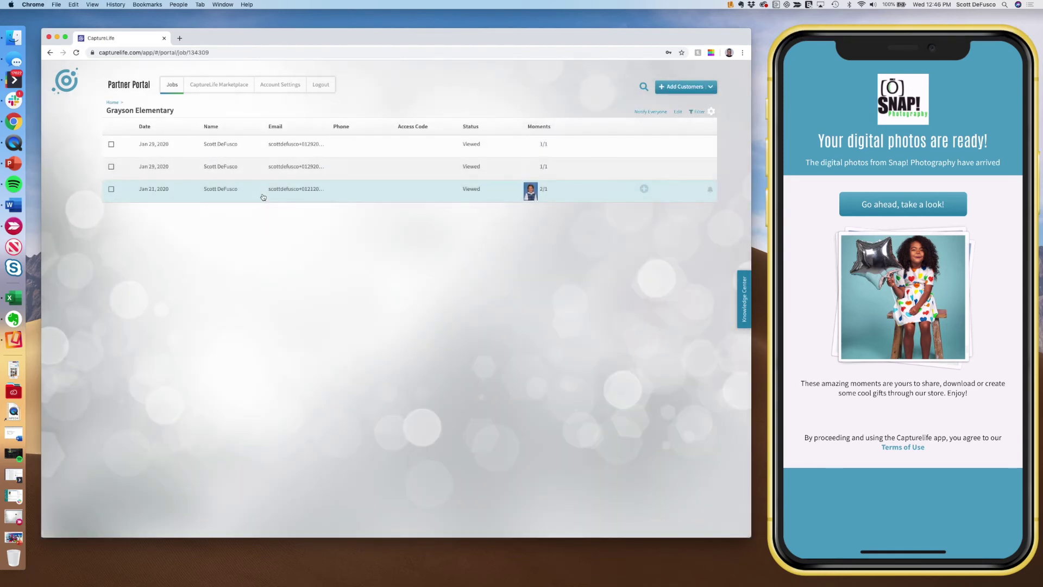
pyautogui.click(249, 144)
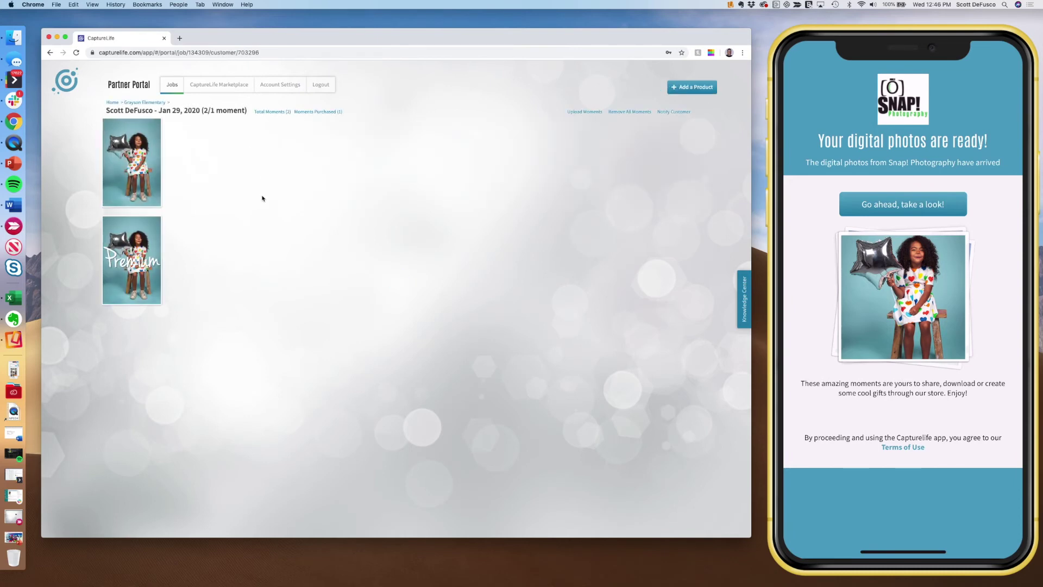